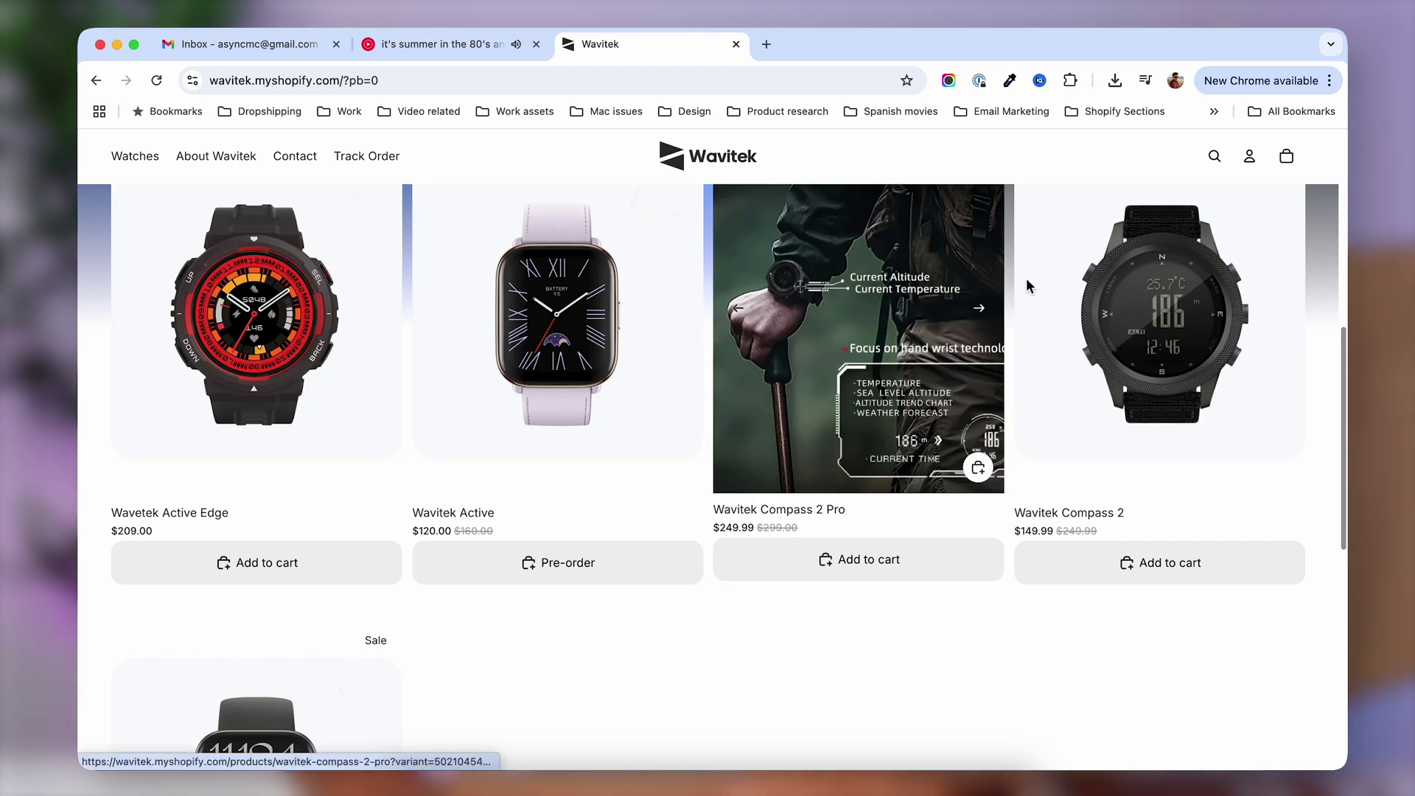
Add Wavitek Compass 2 to the cart and accept the upgrade to Compass 2 Pro ($249.99).
click(1123, 447)
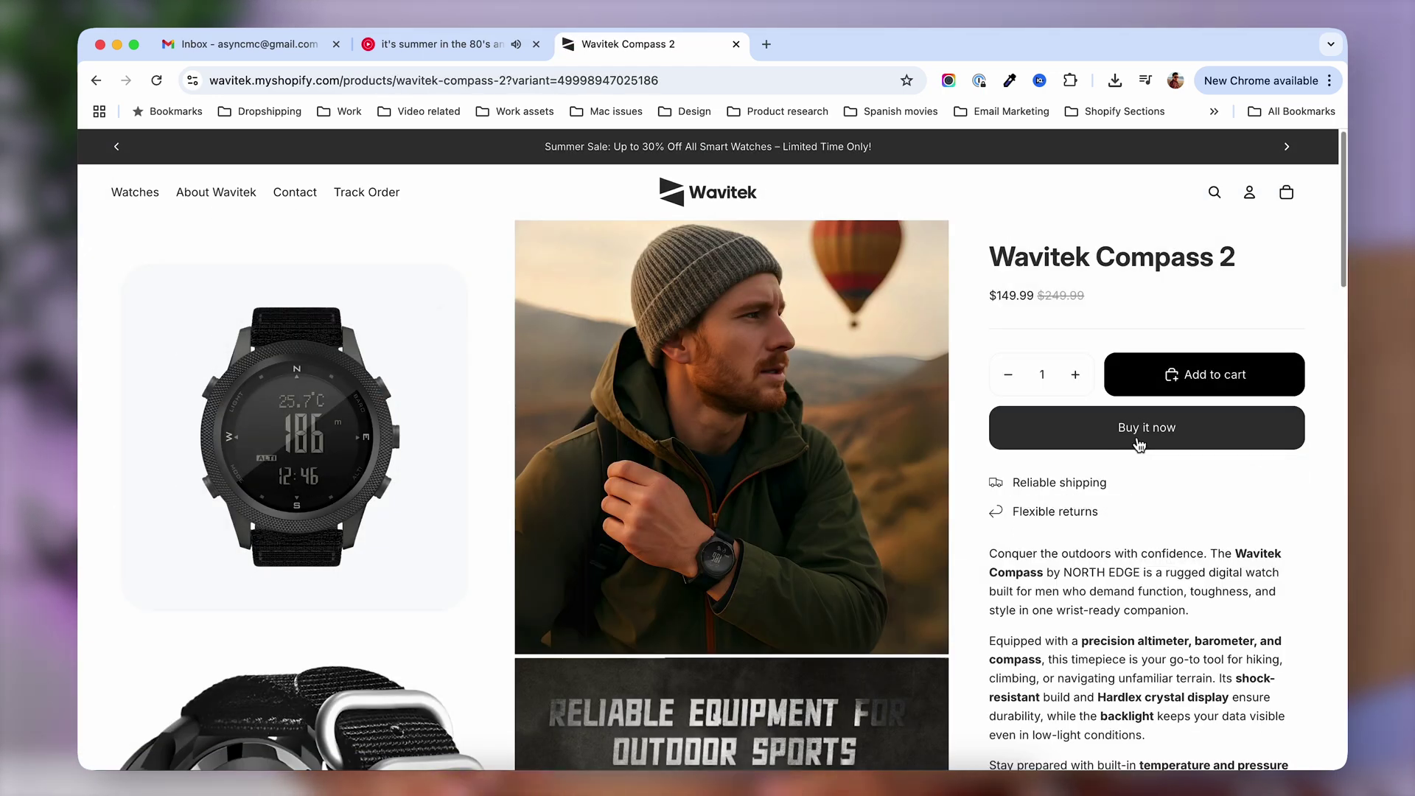
click(1210, 377)
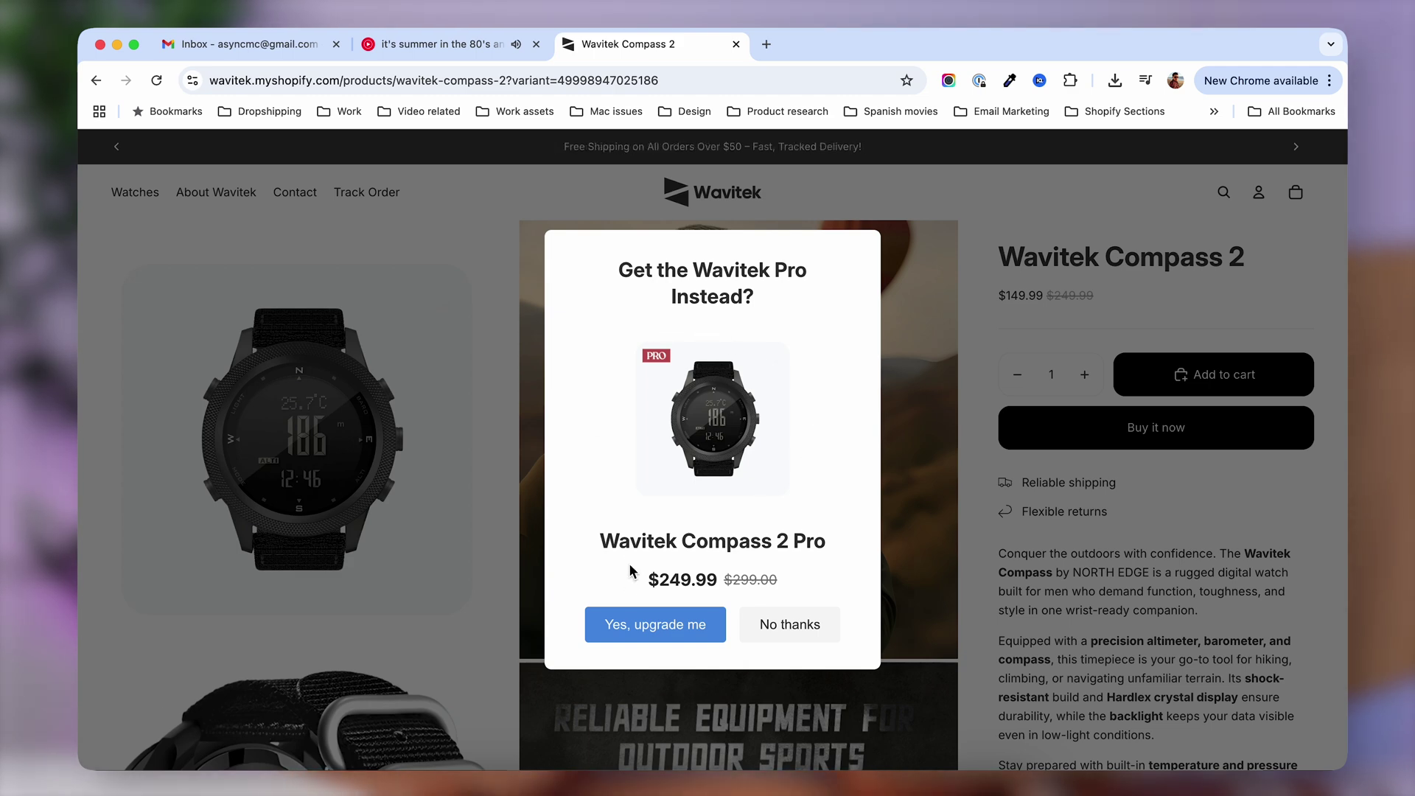
click(684, 637)
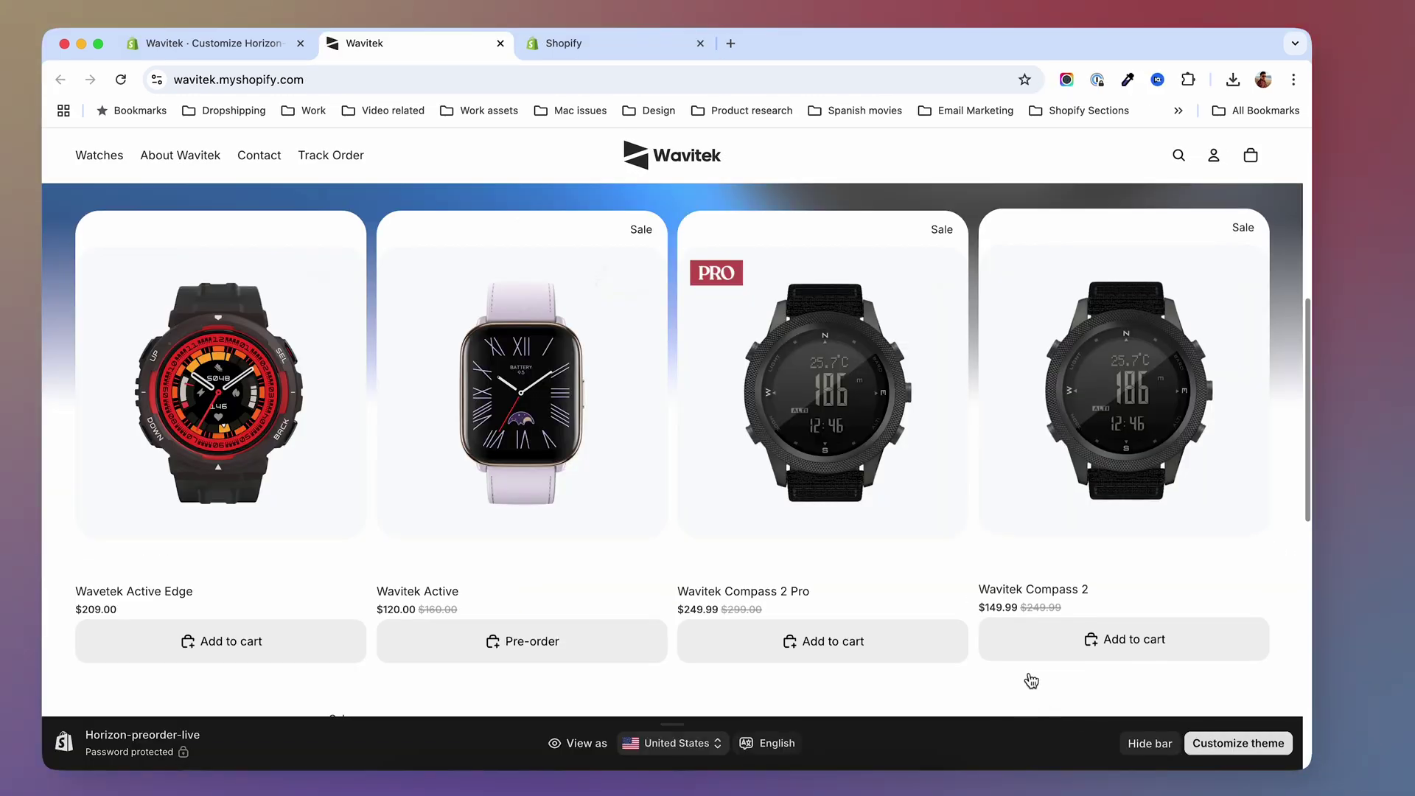
scroll(1028, 675, down, 1)
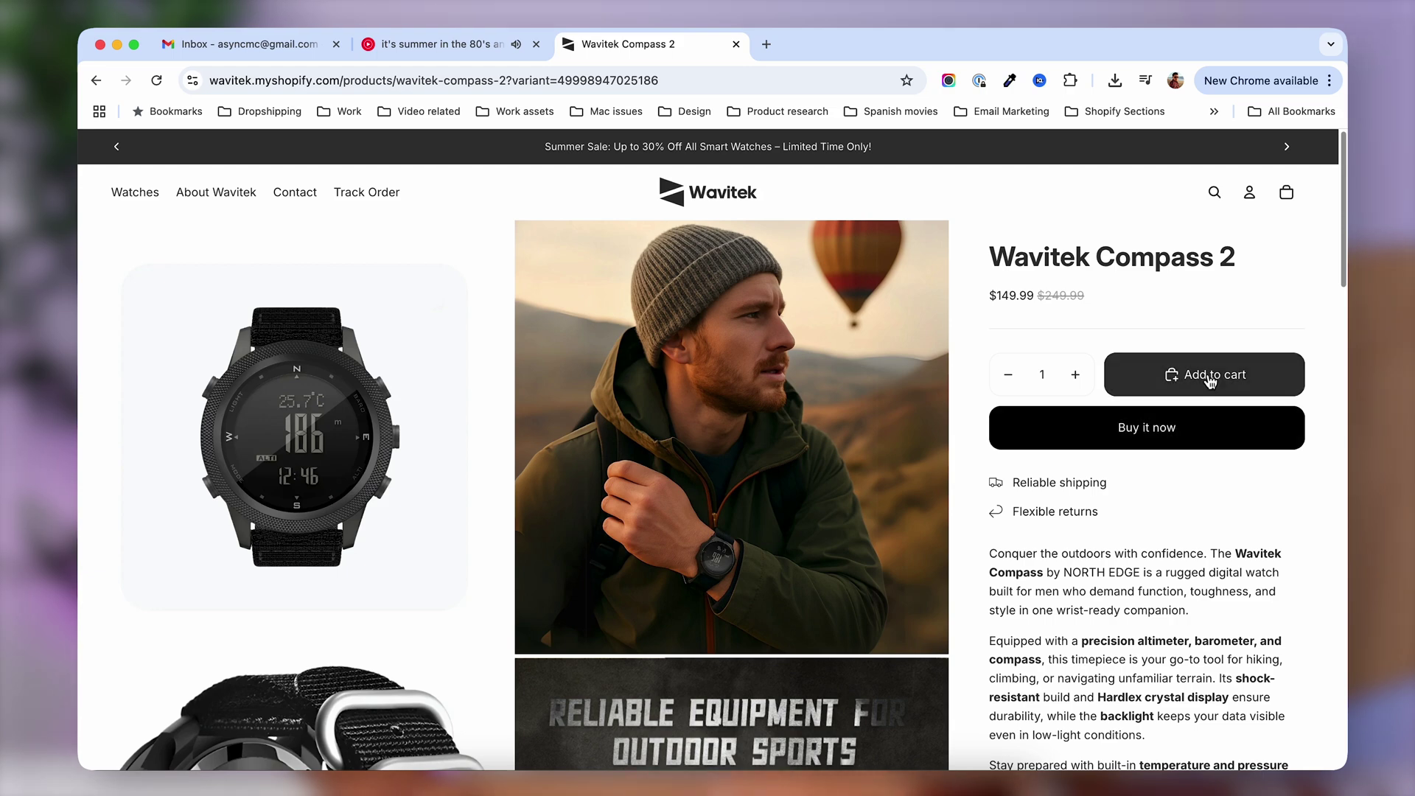
Add Compass 2 to the cart again, accept 'Yes, upgrade me', and return to the page top.
click(1210, 377)
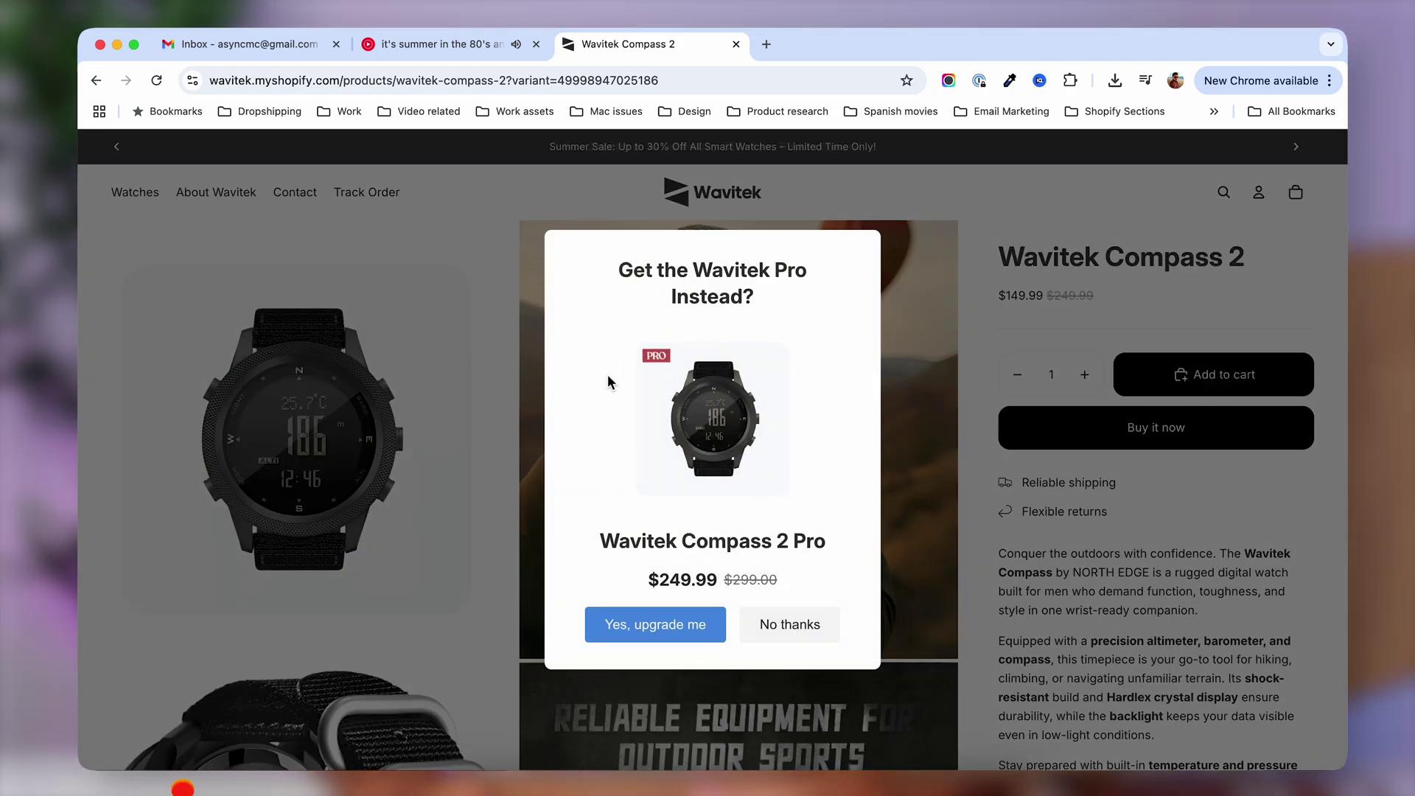
click(681, 631)
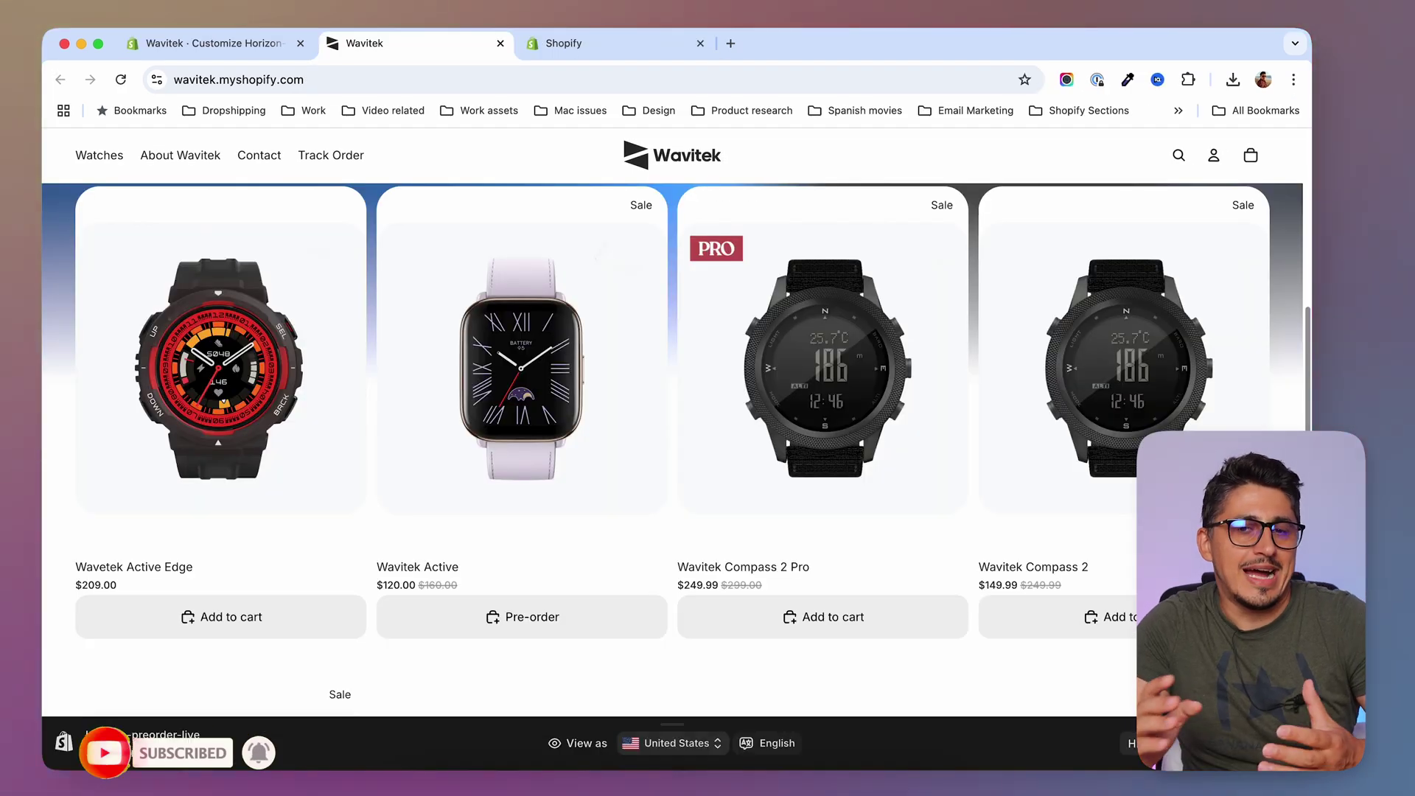
scroll(675, 442, down, 2)
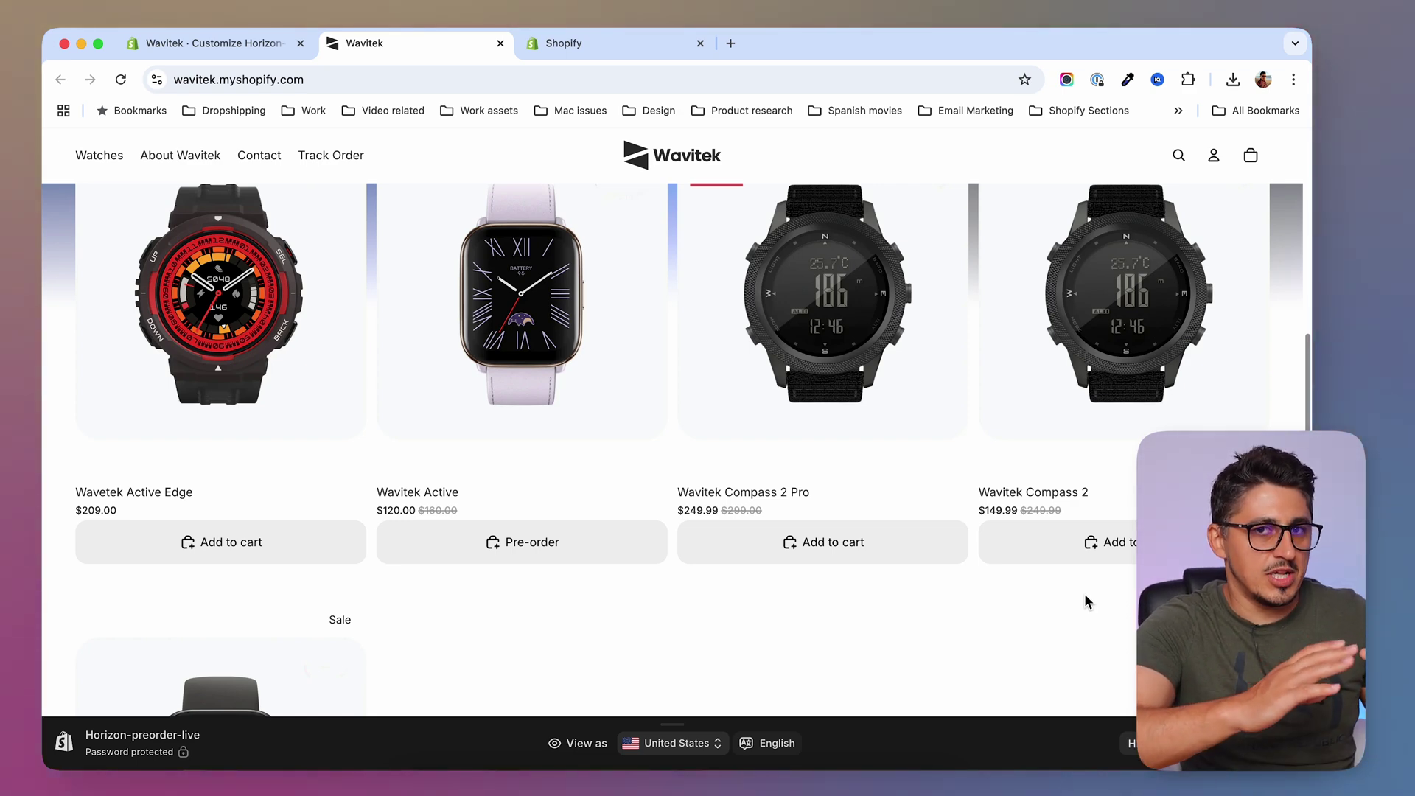
mouse_move(648, 335)
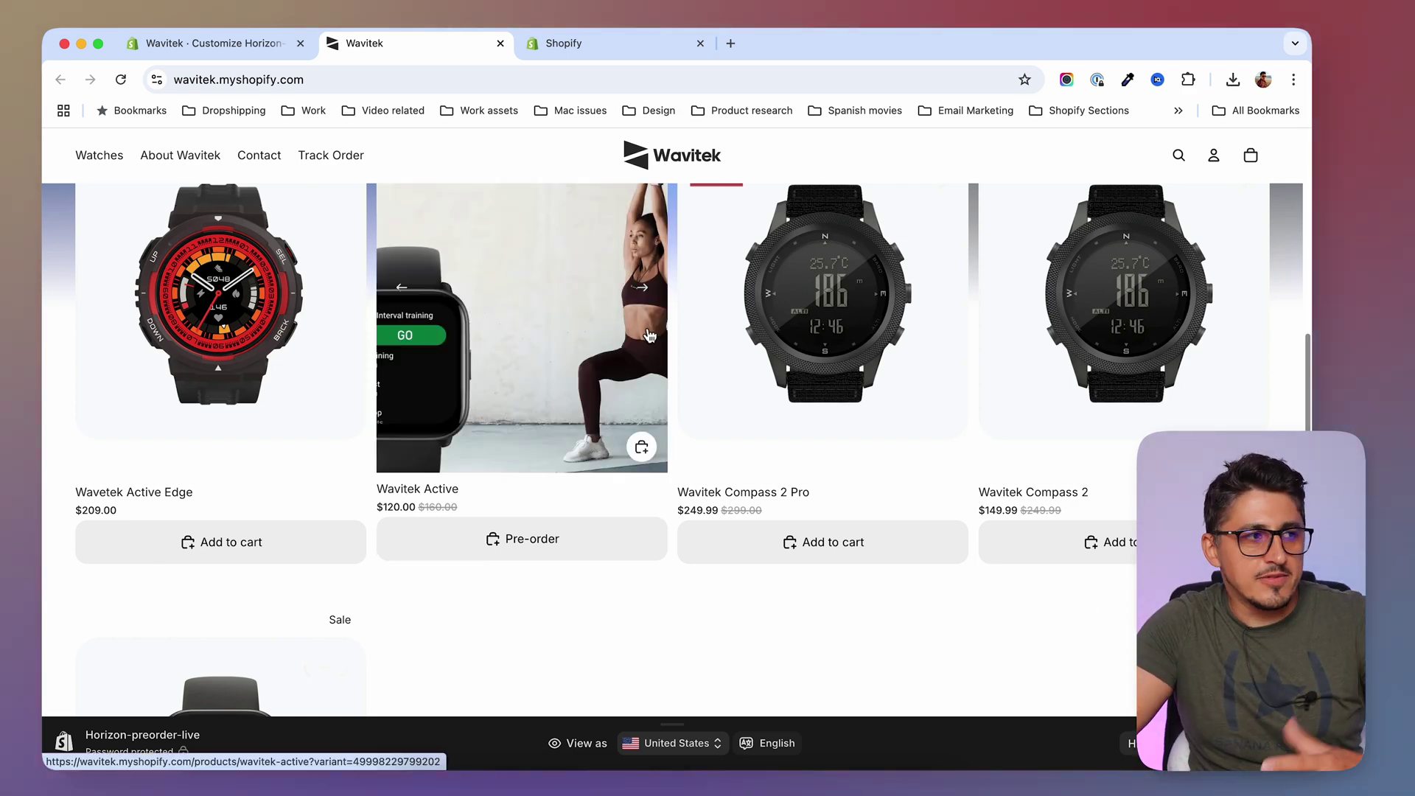
scroll(648, 336, up, 8)
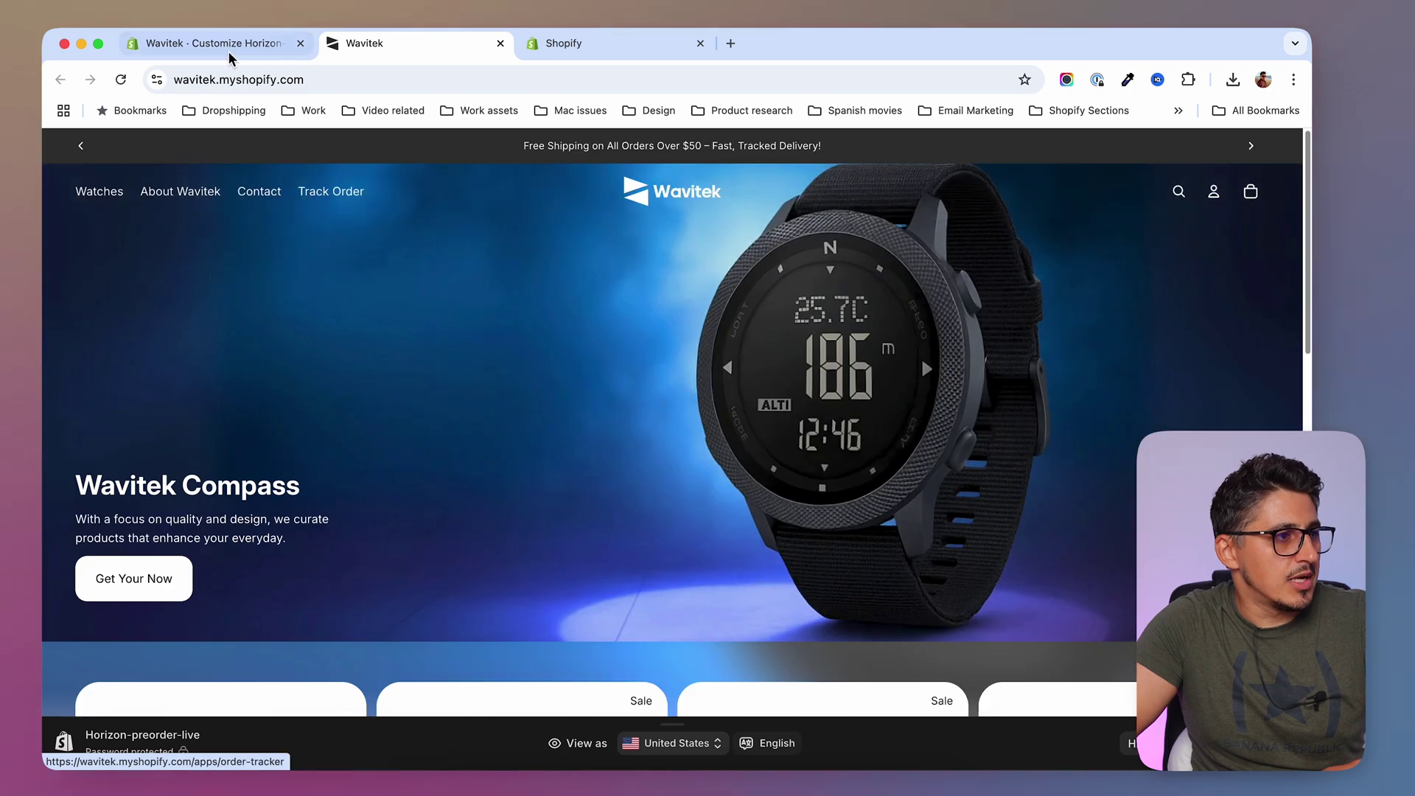
Bring up the admin Themes page, then reveal the desktop holding the upsell section files.
click(221, 44)
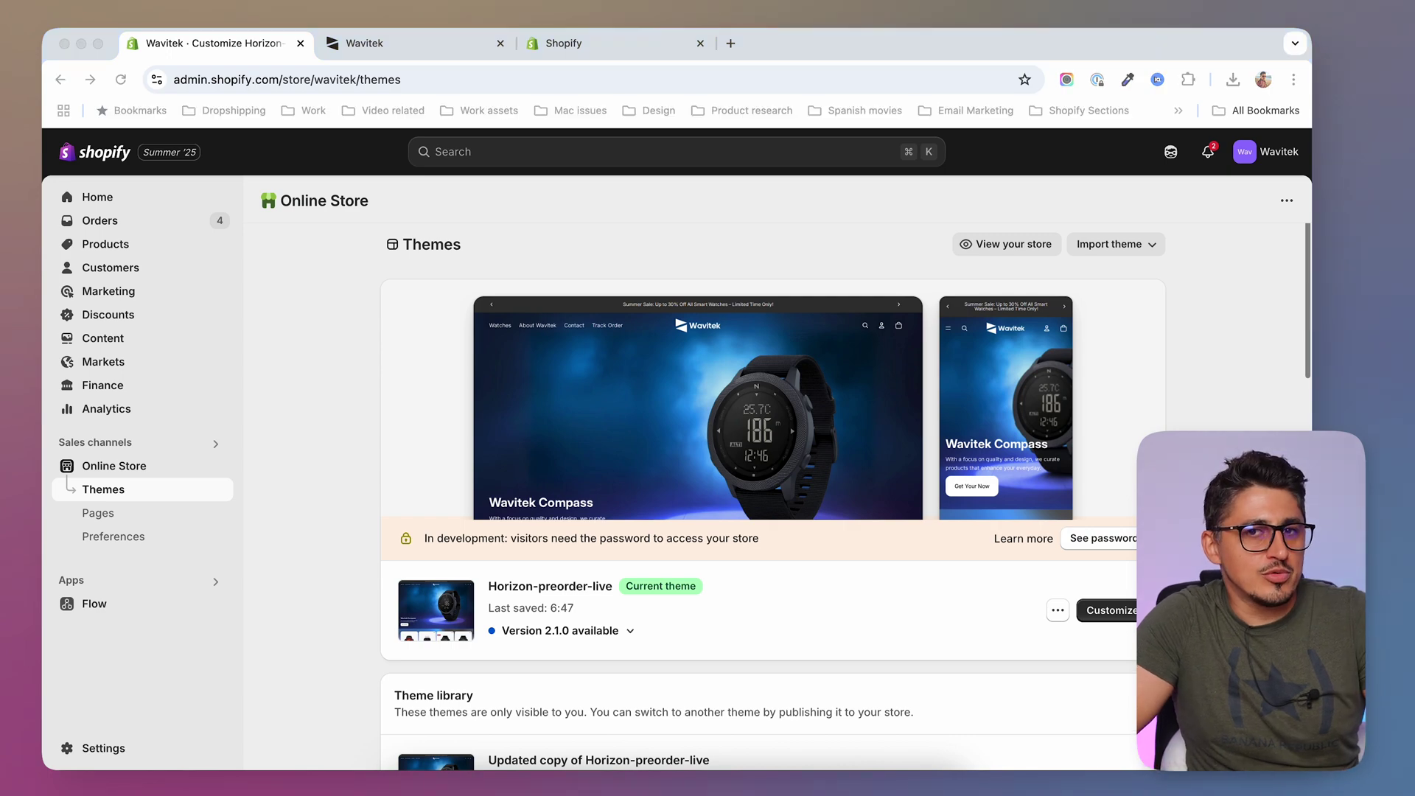
key(F11)
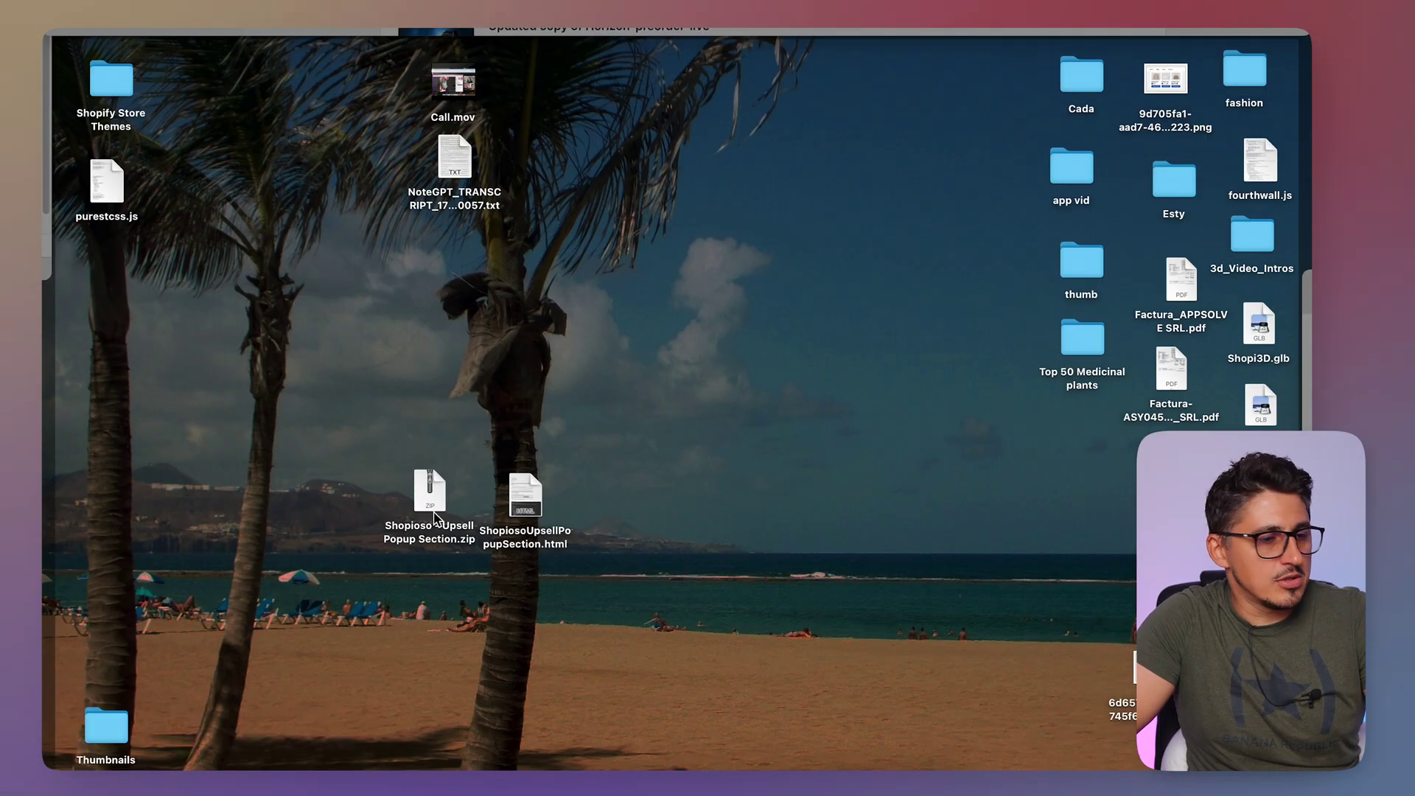
Open ShopiosoUpsellPopupSection.html in the browser and highlight 'dashboard' in step 1.
click(520, 494)
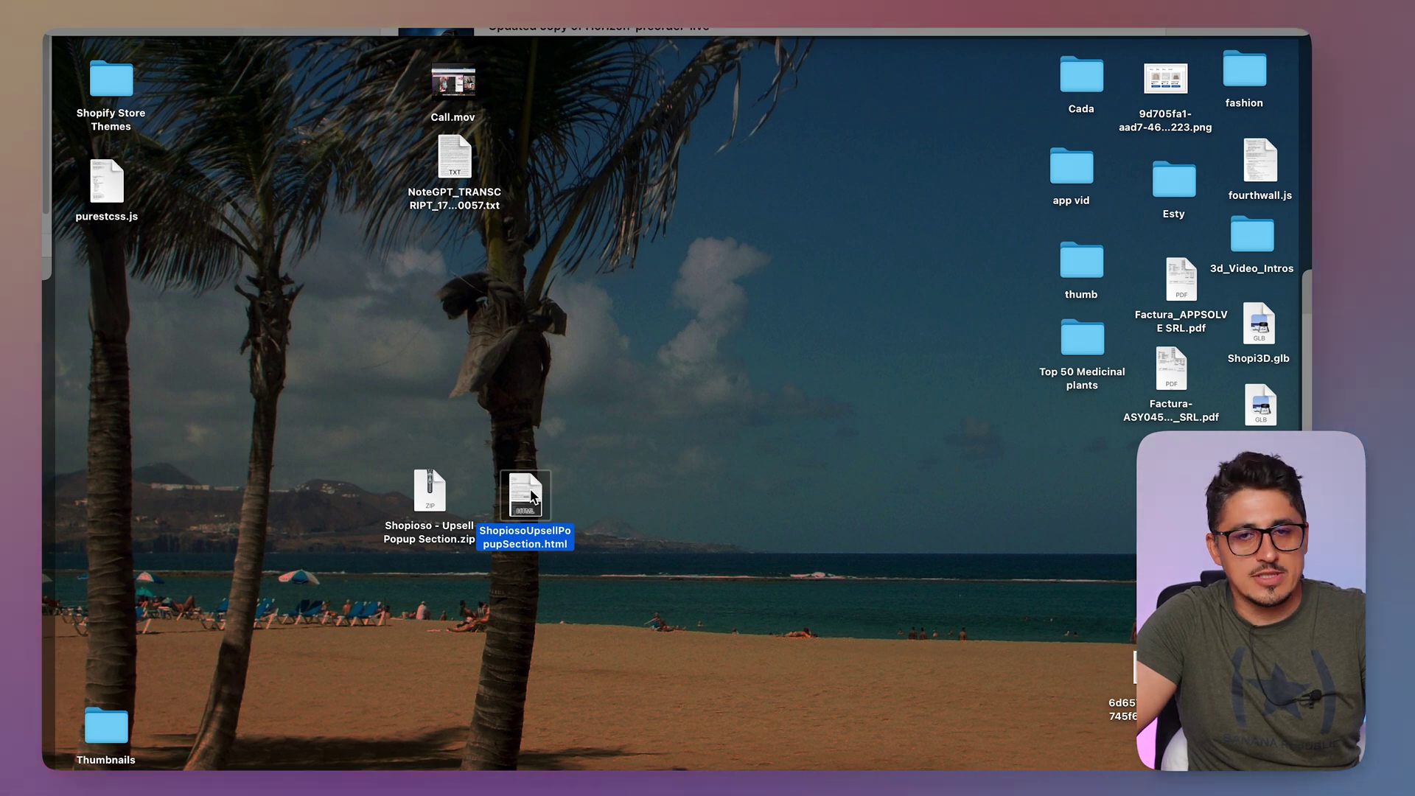
double_click(529, 494)
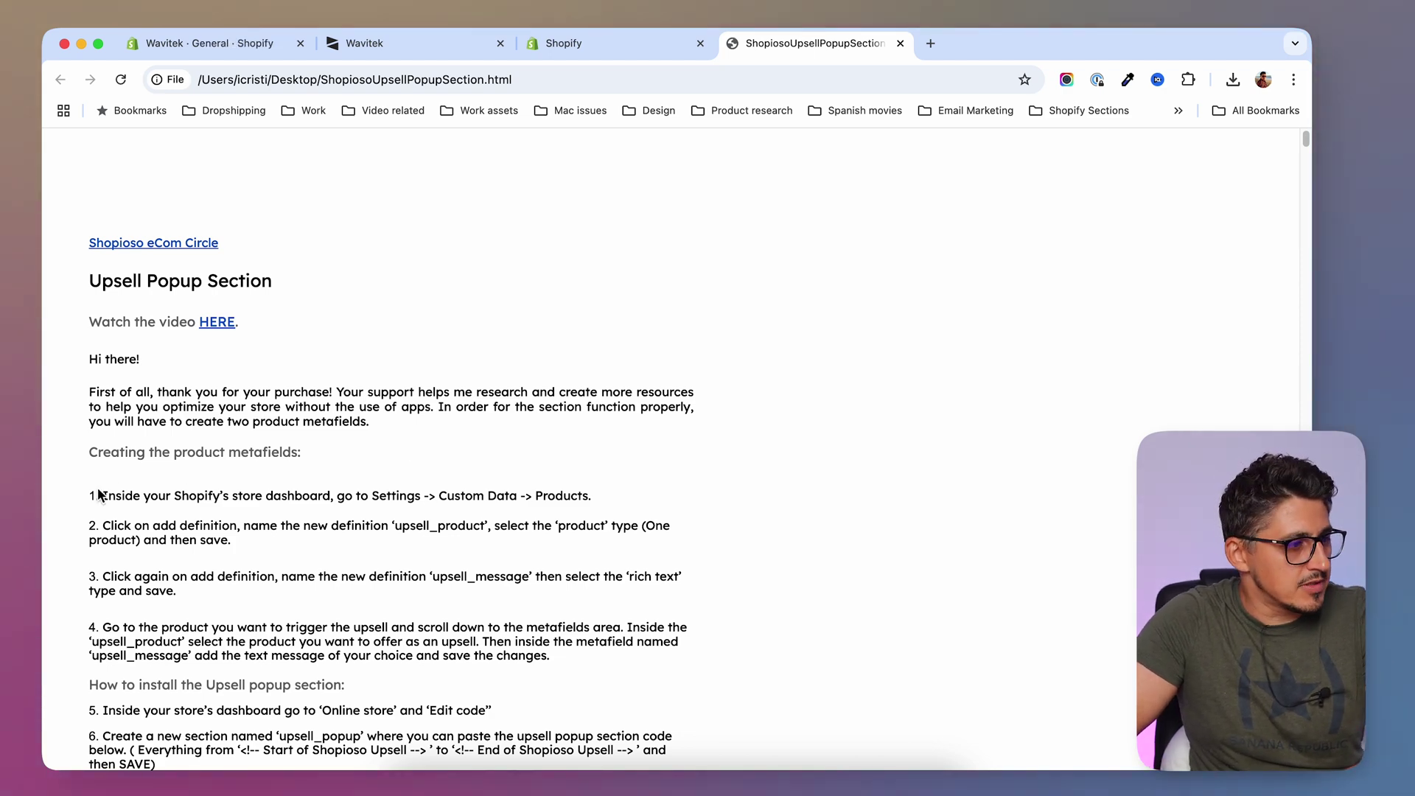
drag(265, 499, 327, 491)
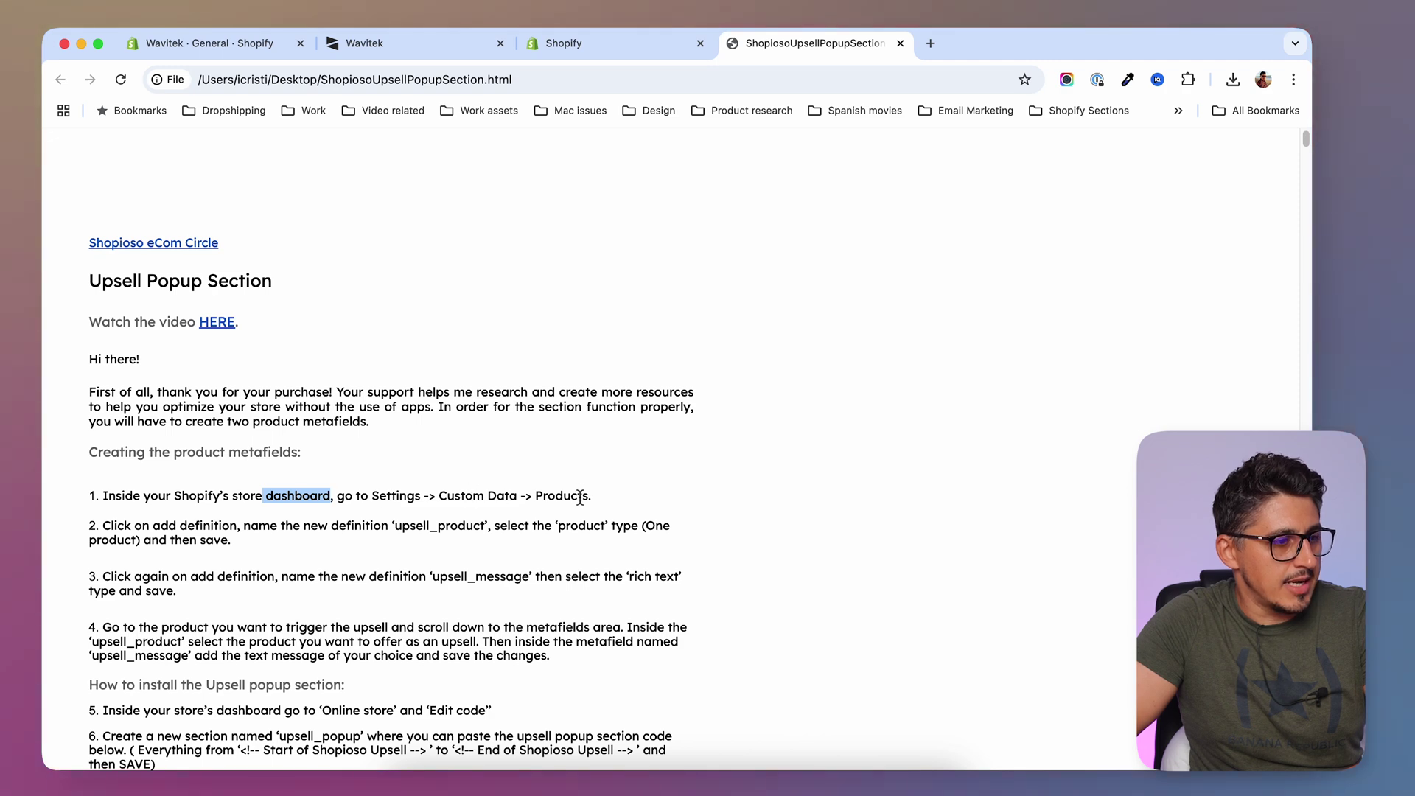
Reach the empty Product metafield definitions page via Settings, then return to the instructions.
click(206, 43)
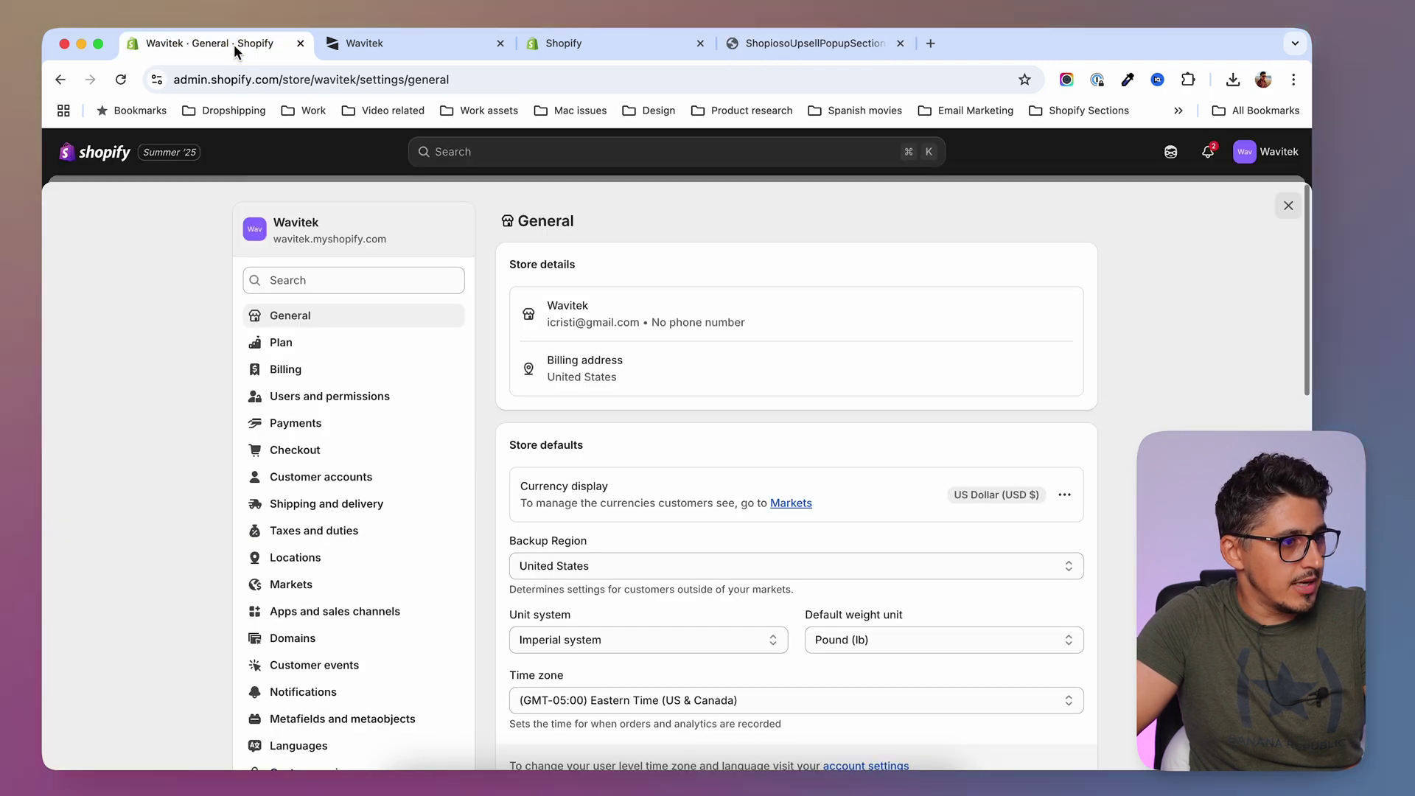
click(1288, 206)
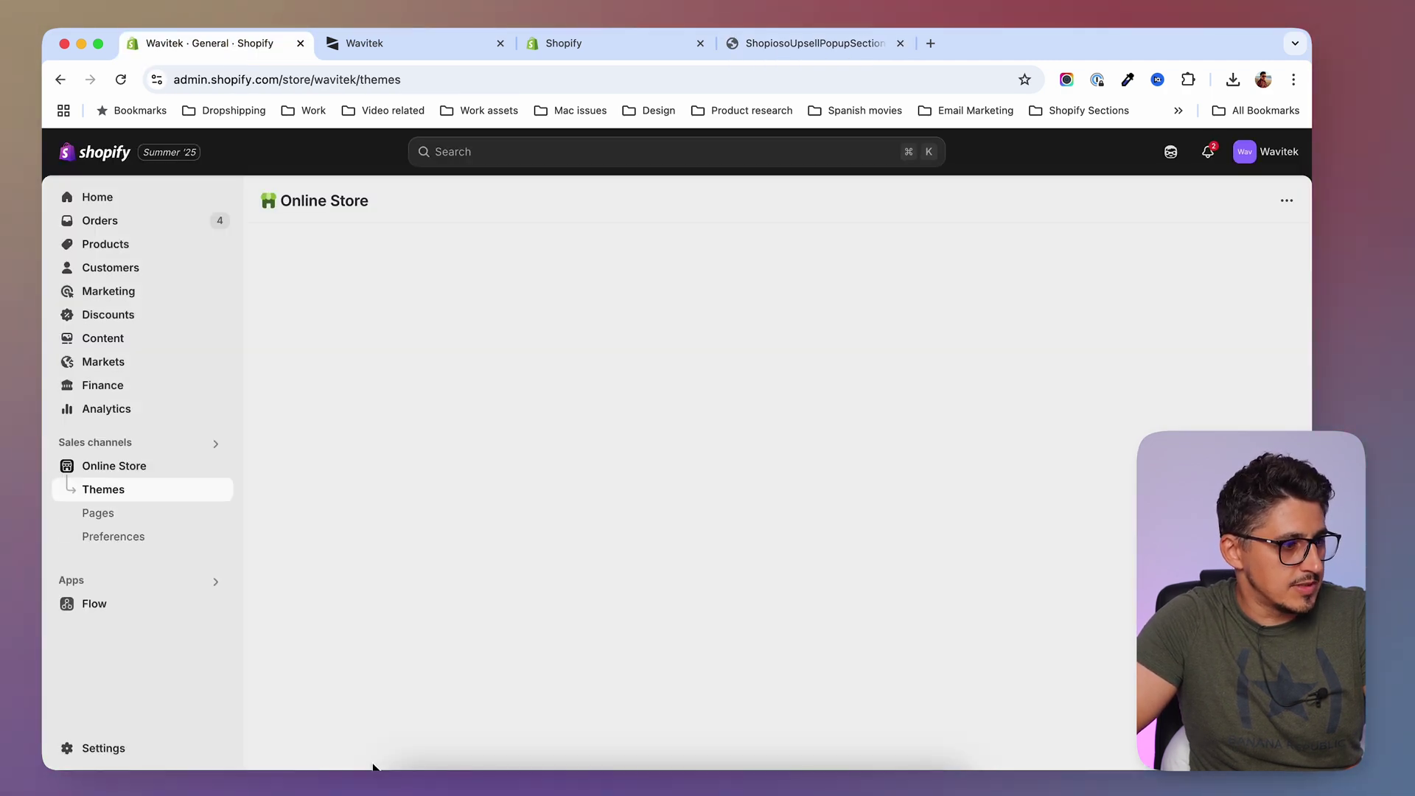
click(96, 749)
scroll(361, 626, down, 2)
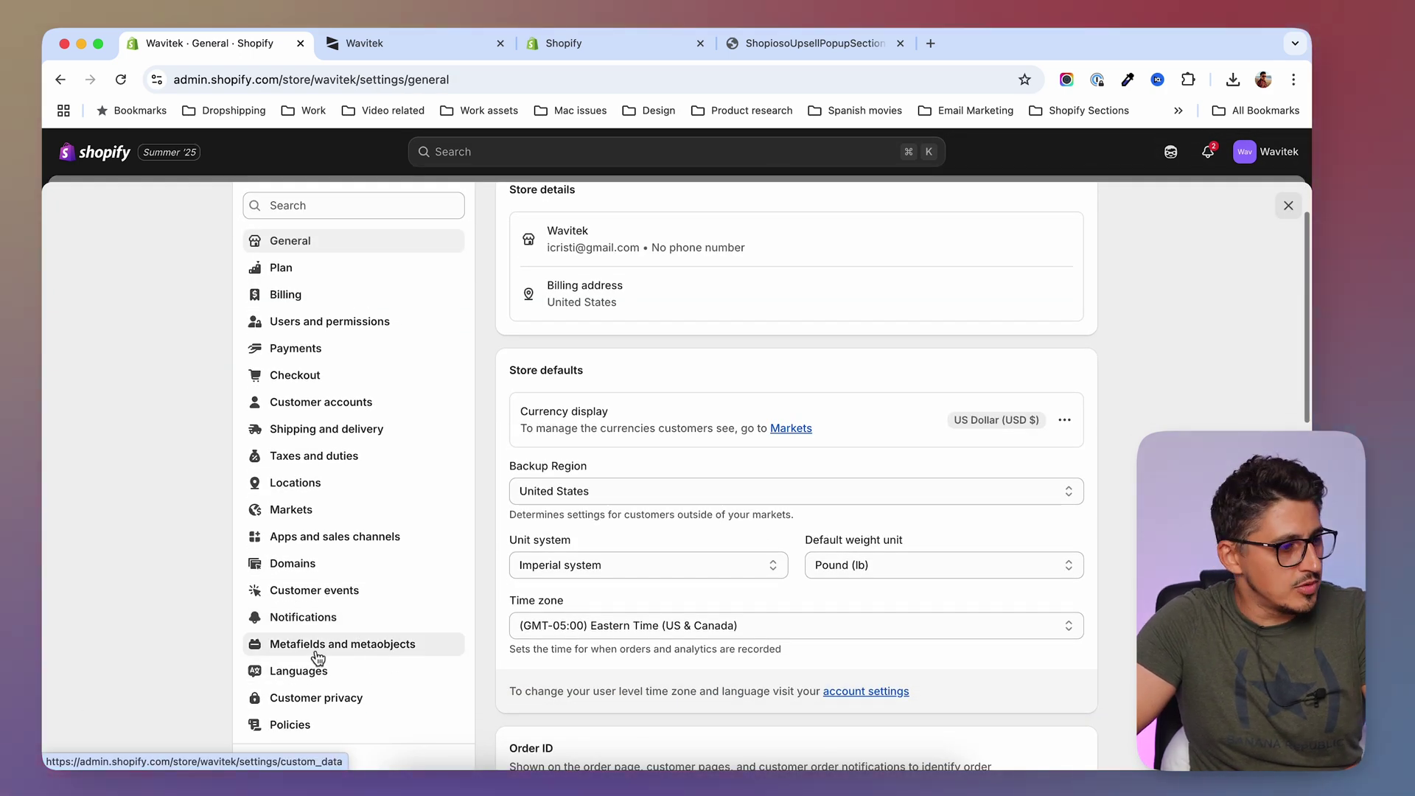
click(388, 655)
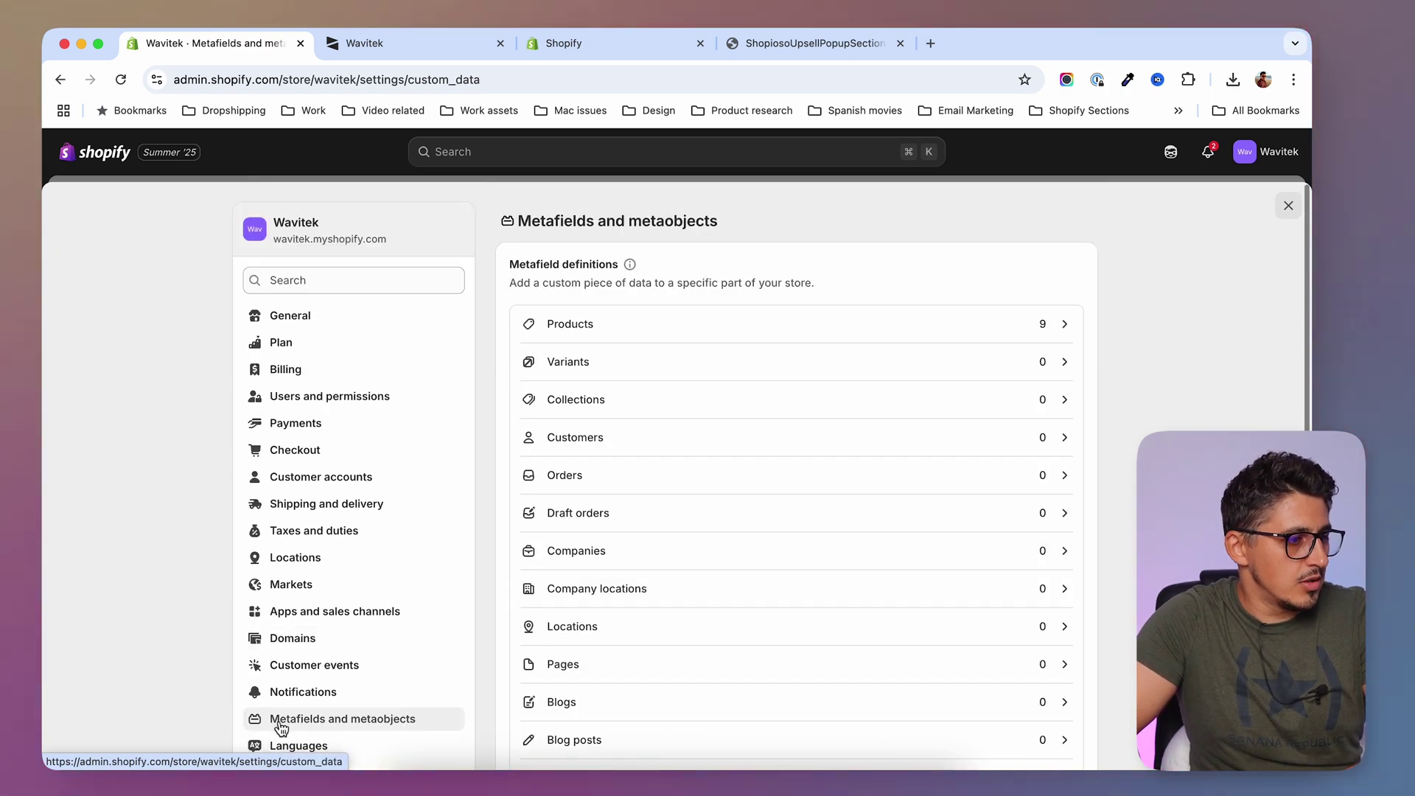
click(676, 337)
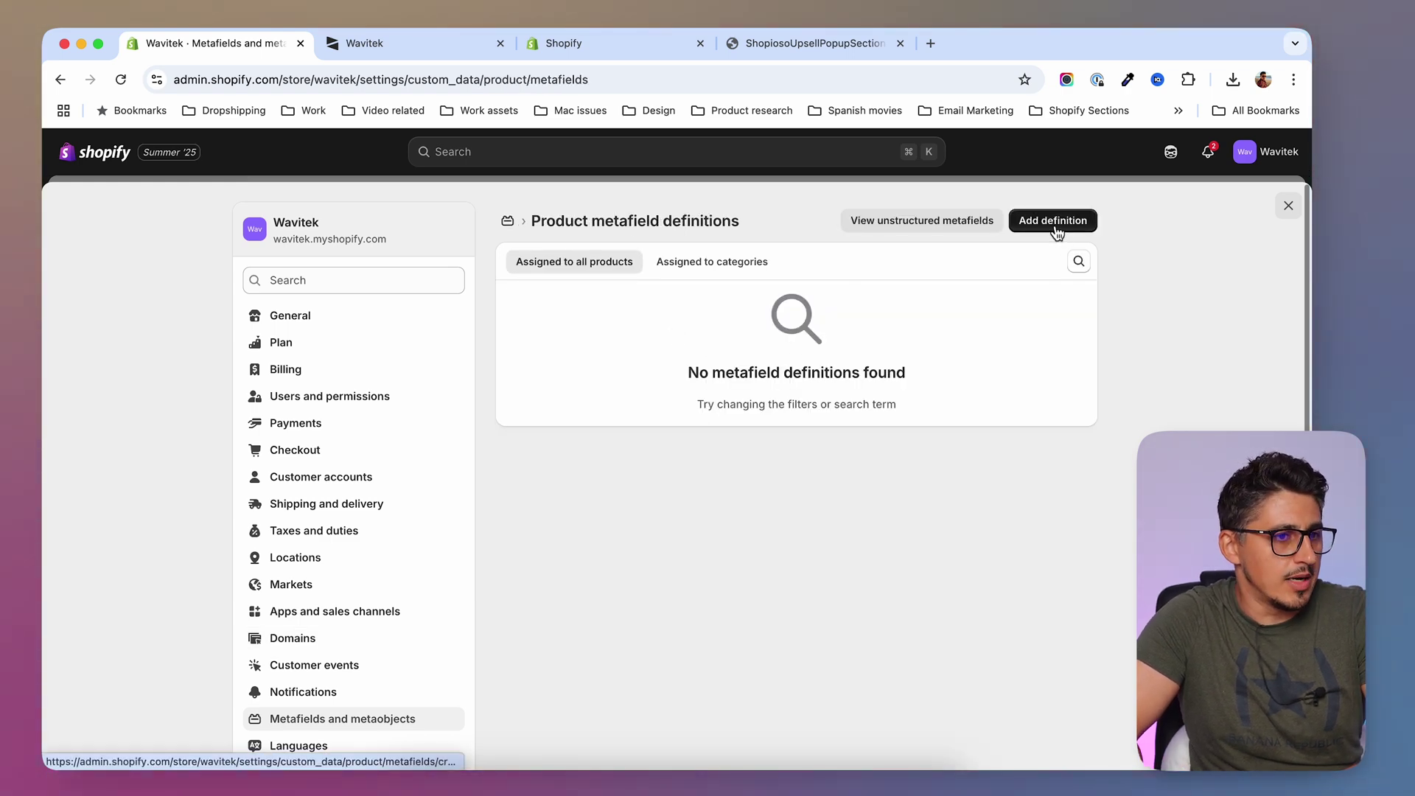
click(853, 45)
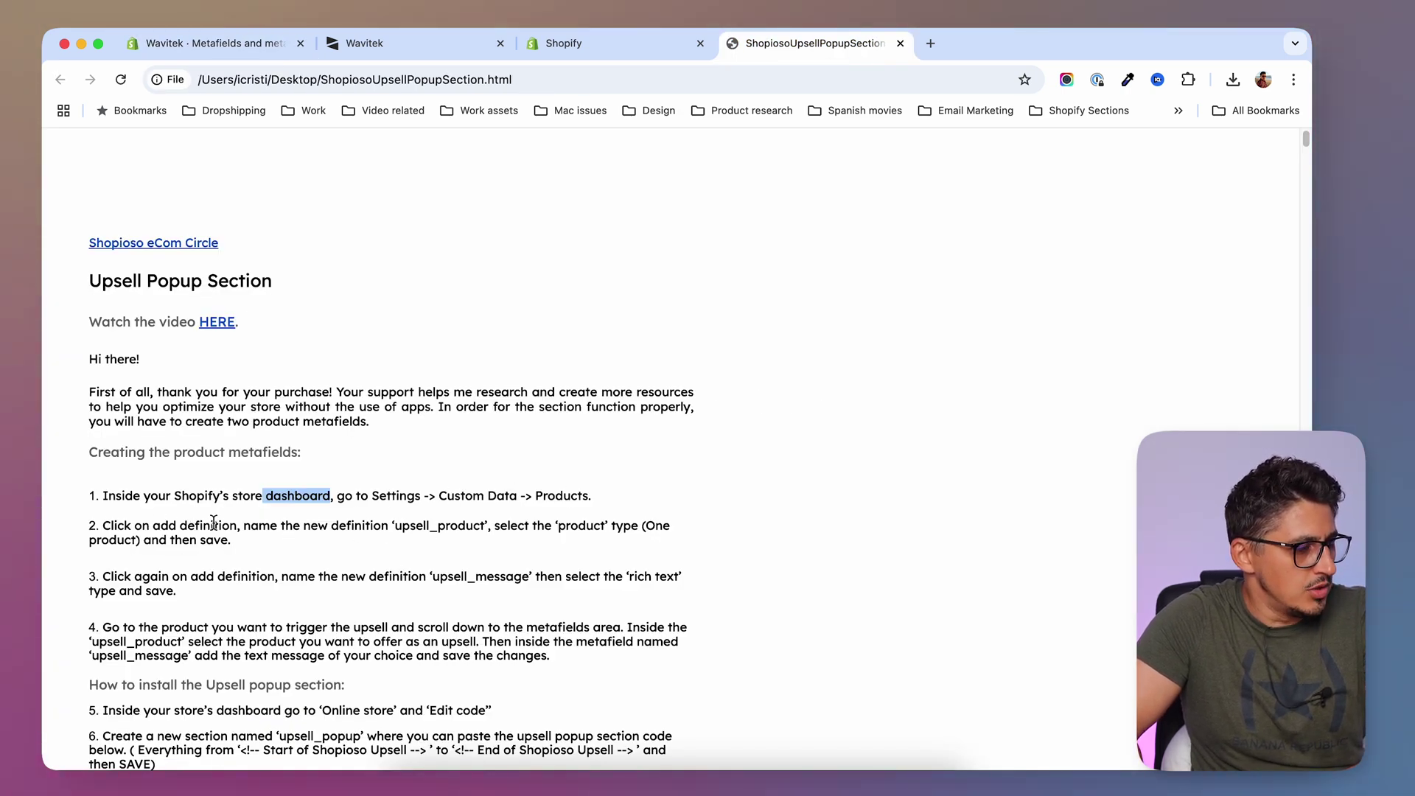
Copy 'upsell_product' from step 2 and go back to the Product metafield definitions tab.
drag(397, 530, 437, 527)
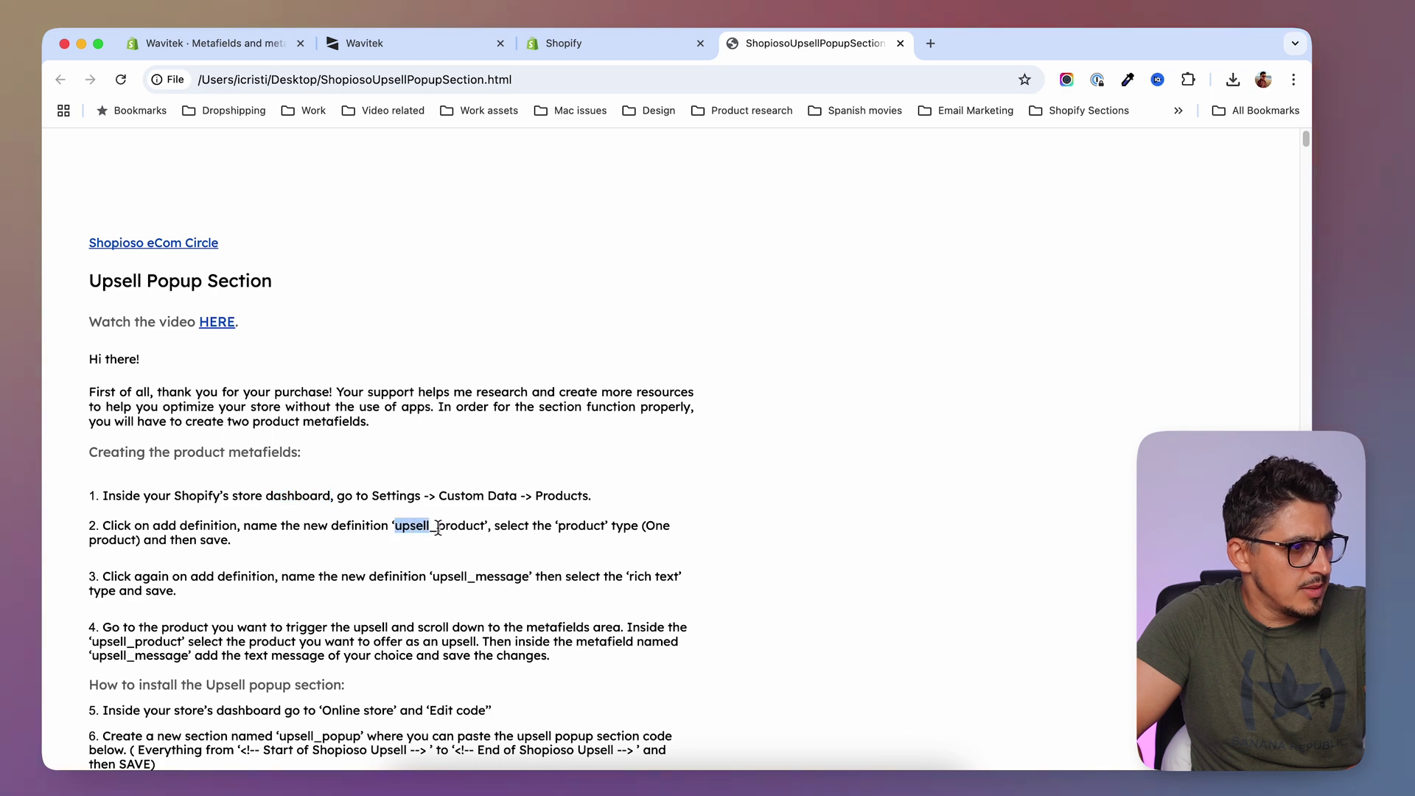
click(374, 532)
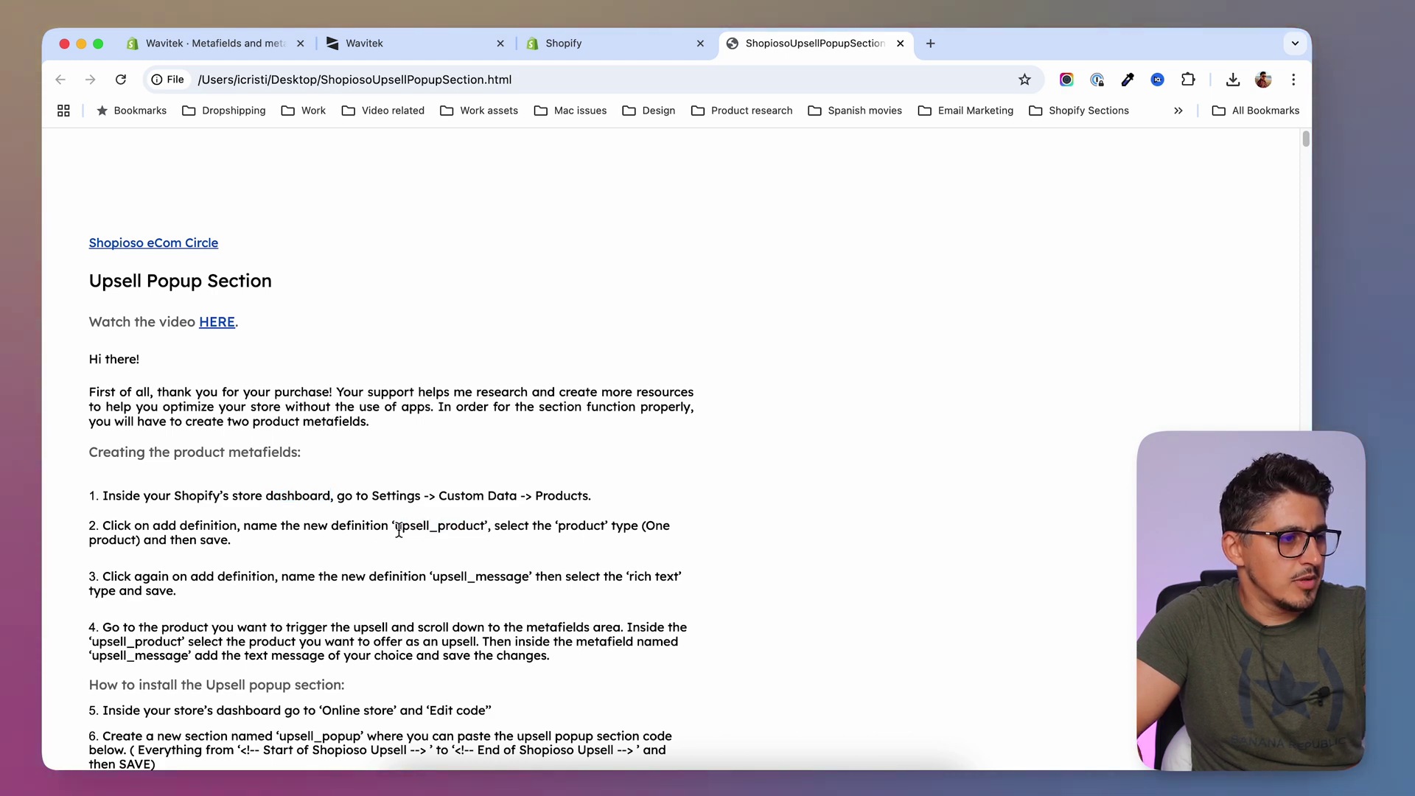
drag(481, 528, 485, 527)
right_click(486, 527)
click(516, 543)
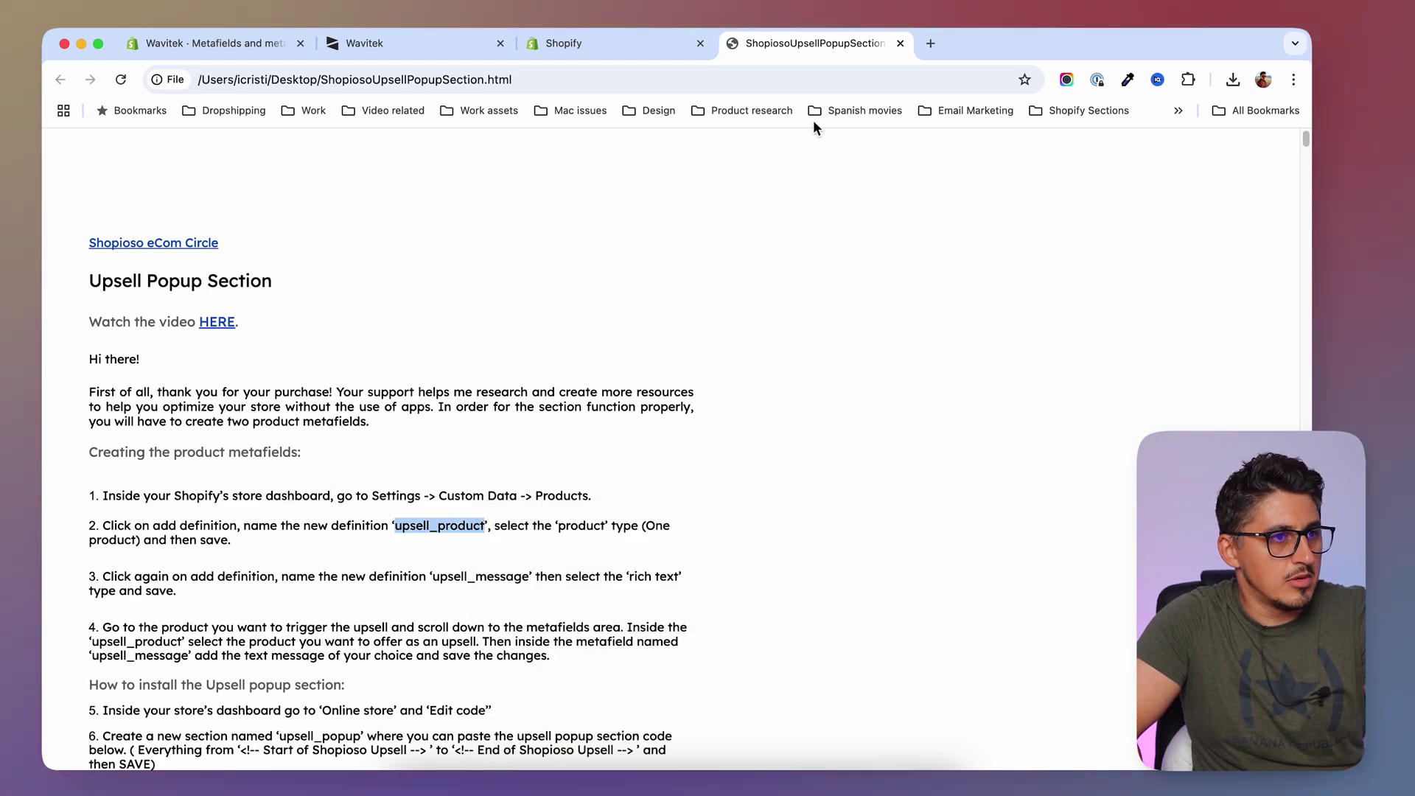
click(251, 44)
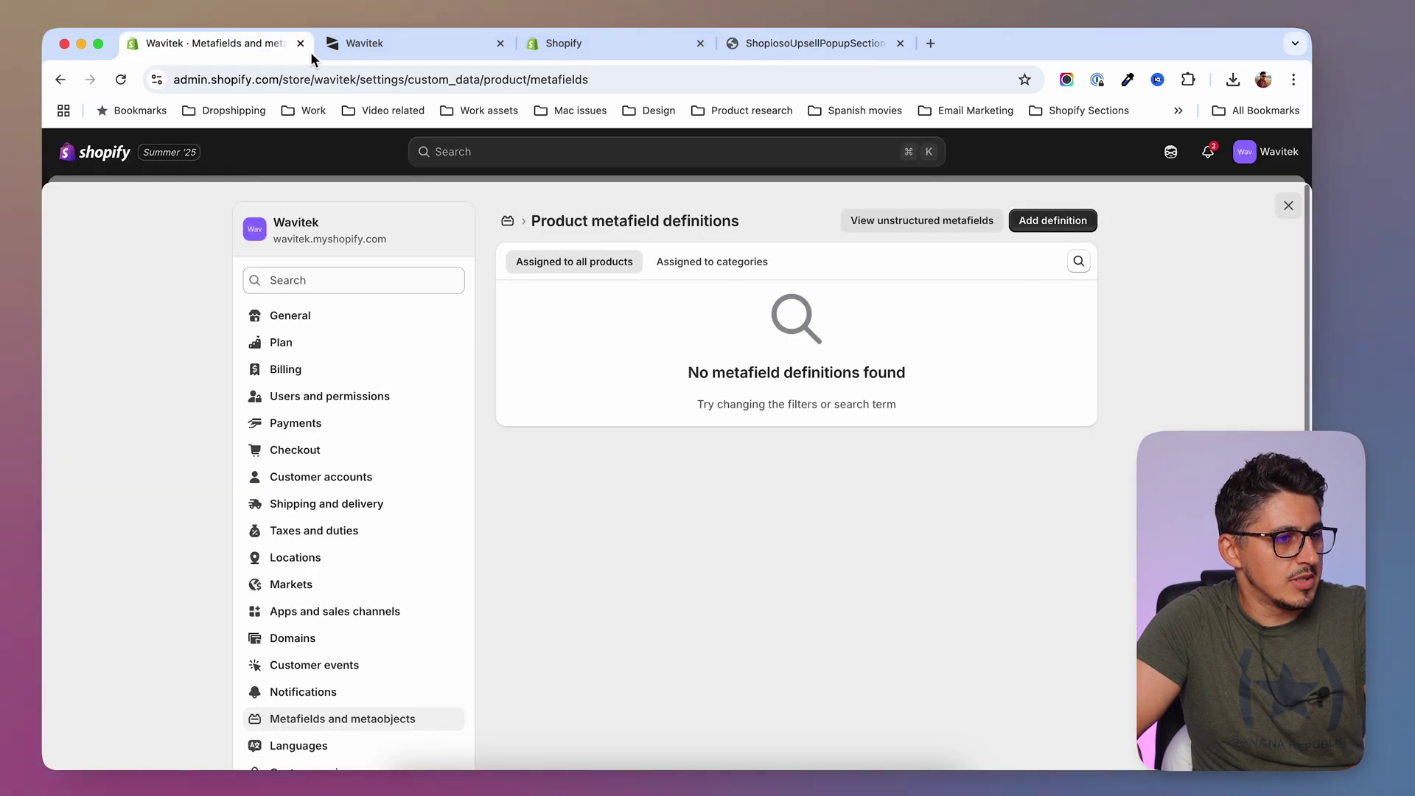
Create and save the upsell_product definition with Product type limited to one product.
click(1055, 223)
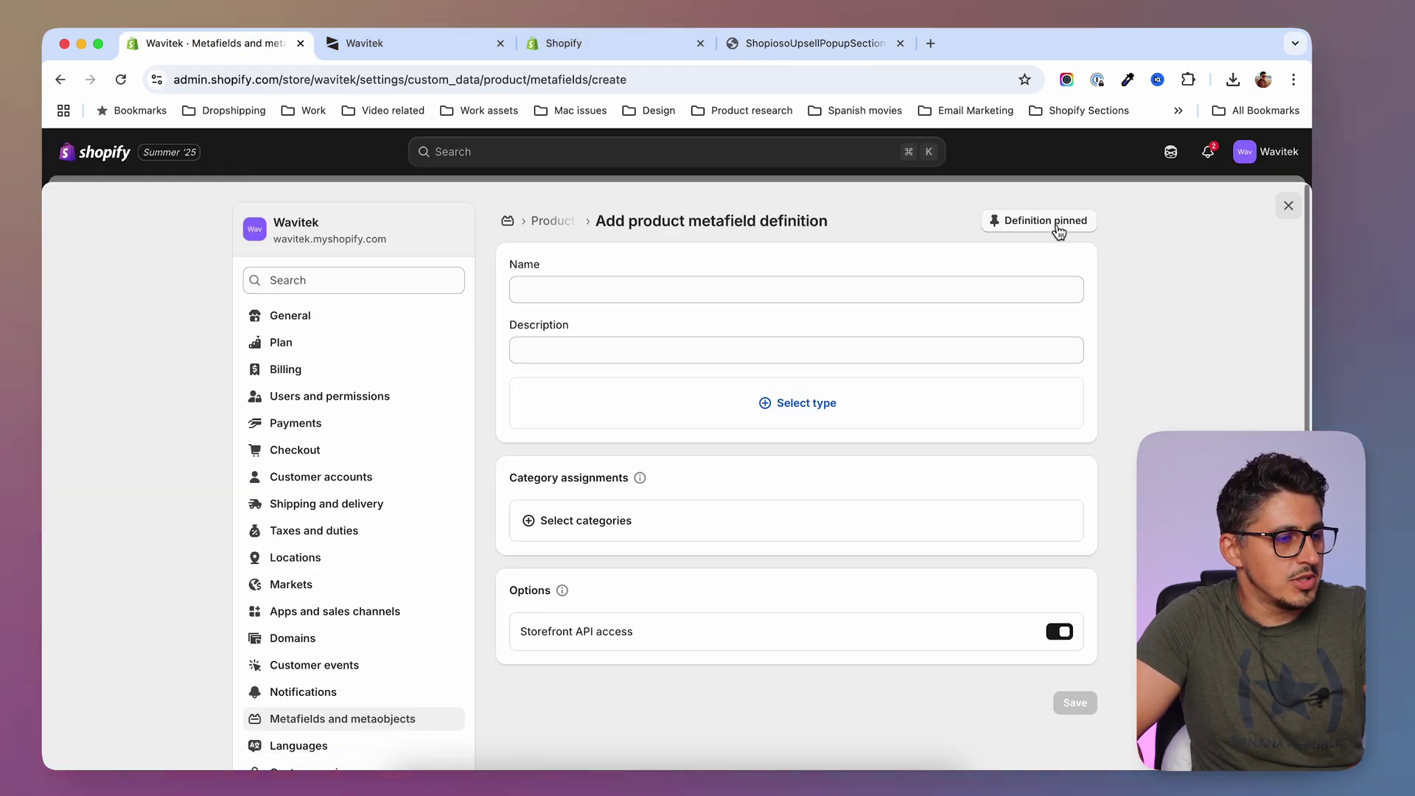
key(super+v)
click(770, 435)
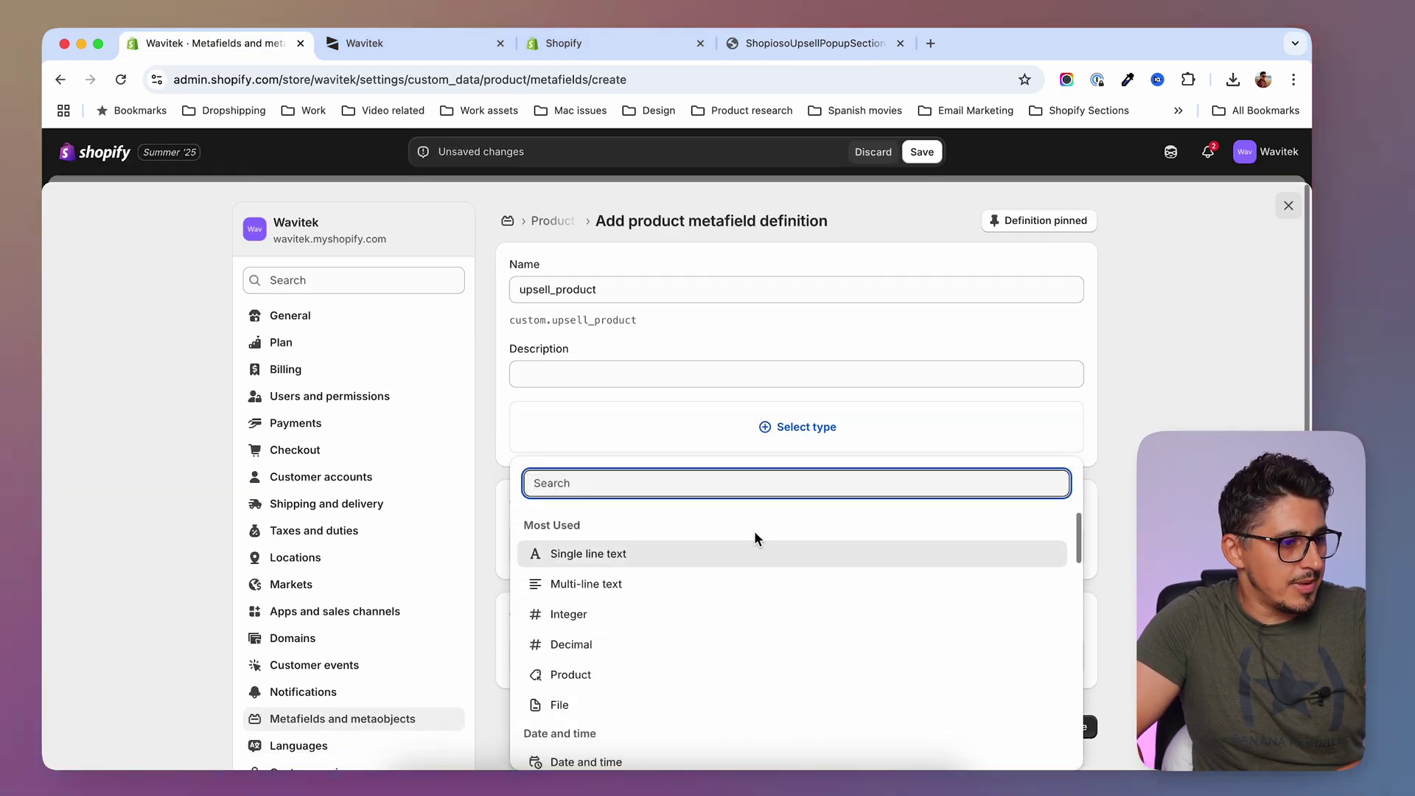
text(prod)
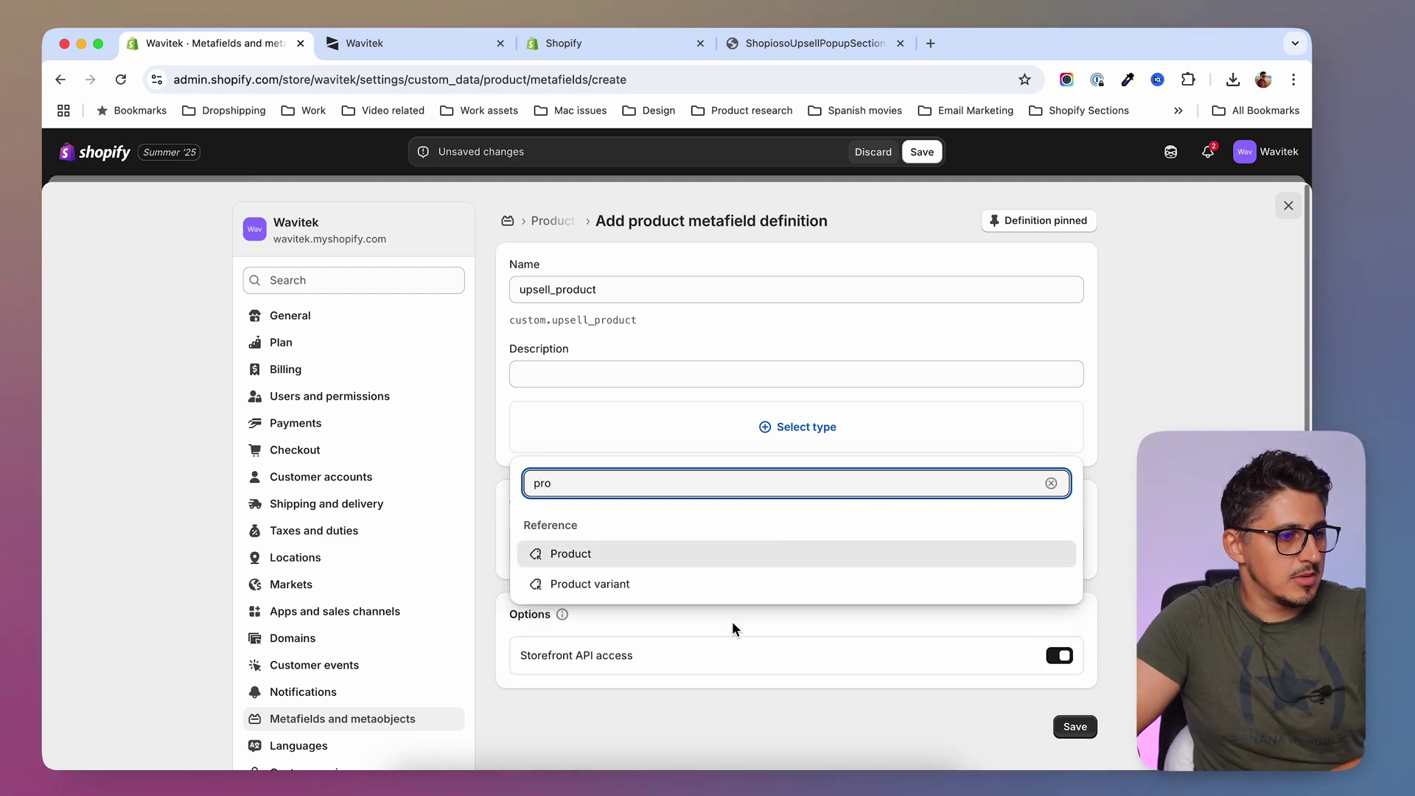
click(586, 554)
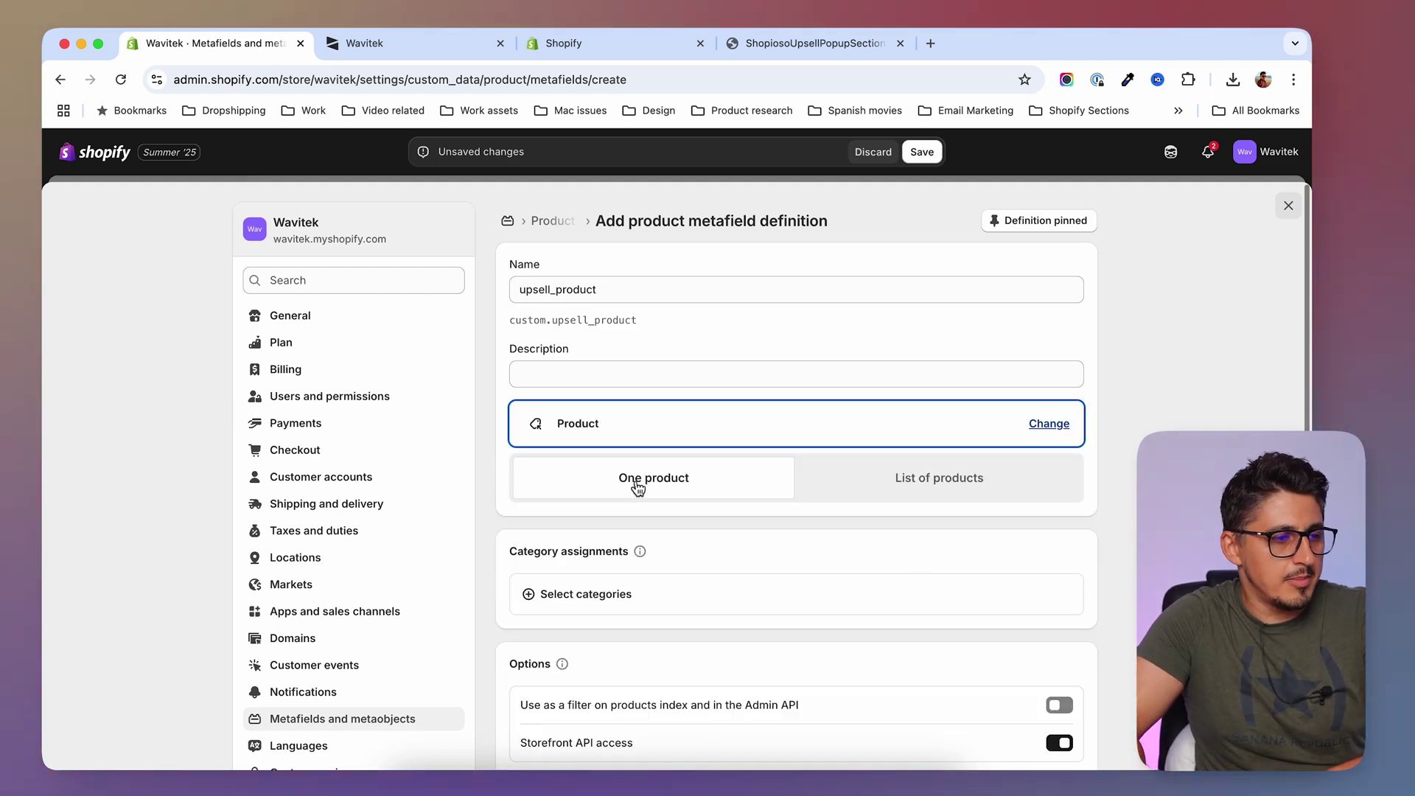
click(673, 489)
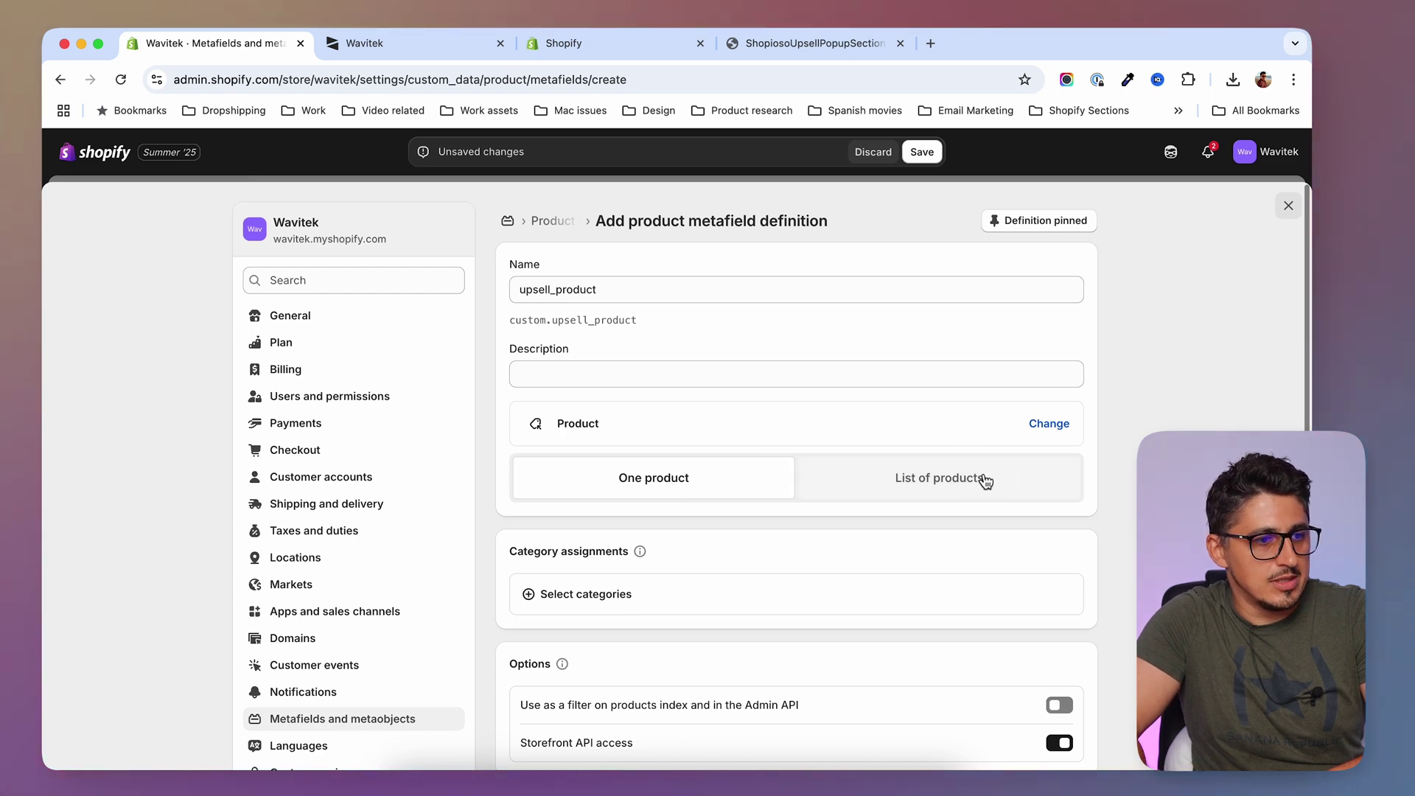
scroll(1116, 507, down, 3)
key(super+4)
key(super+1)
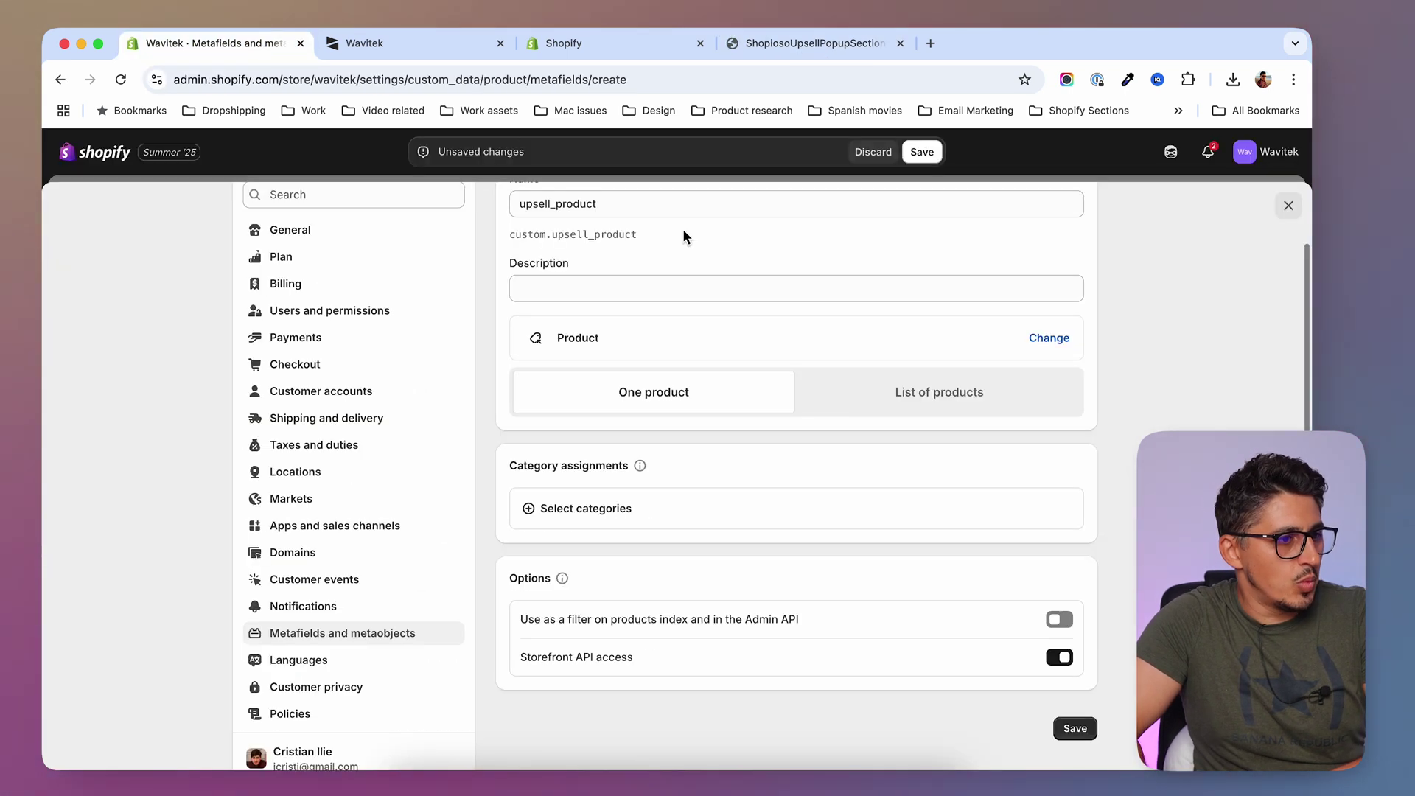
click(1089, 737)
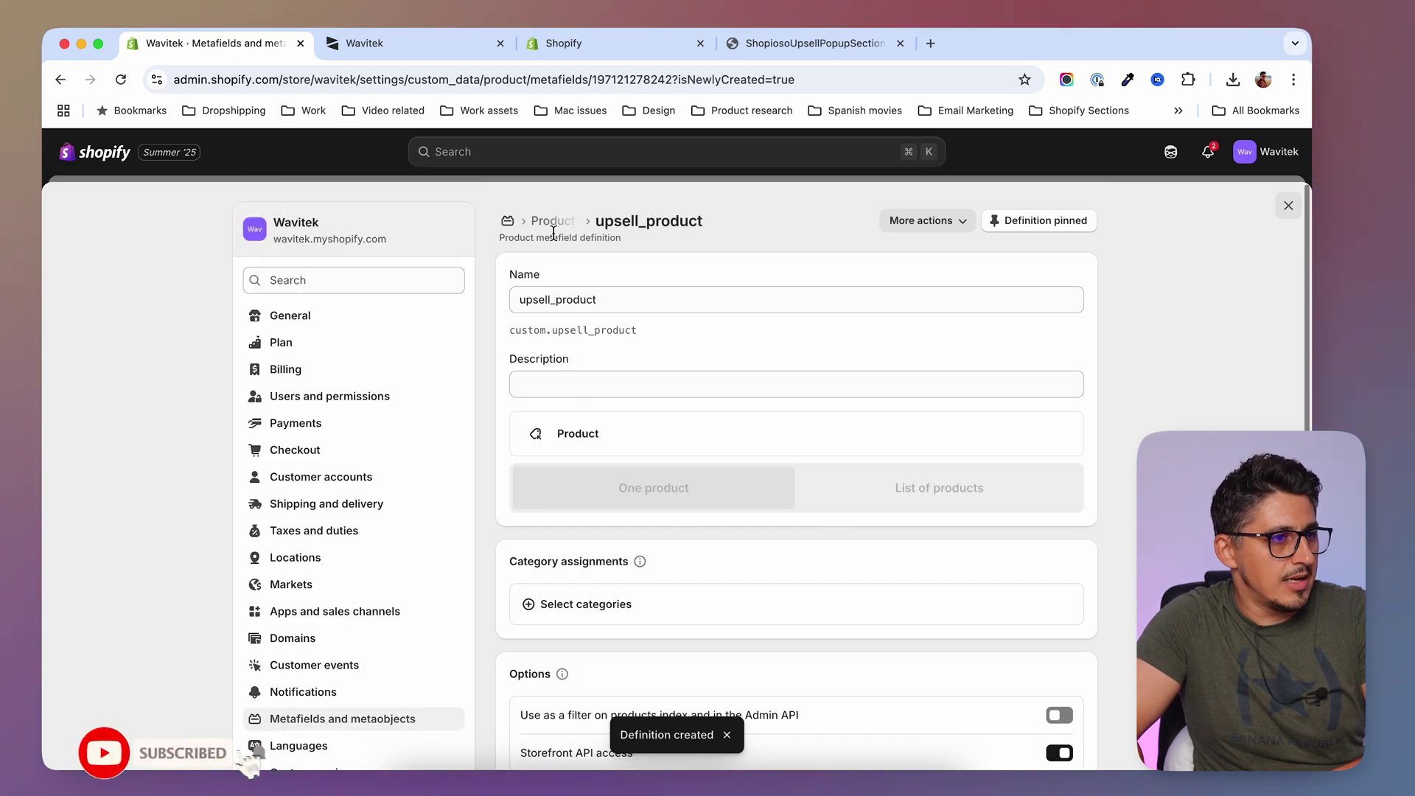
Start another product metafield definition, then return to the setup instructions.
click(346, 722)
click(835, 336)
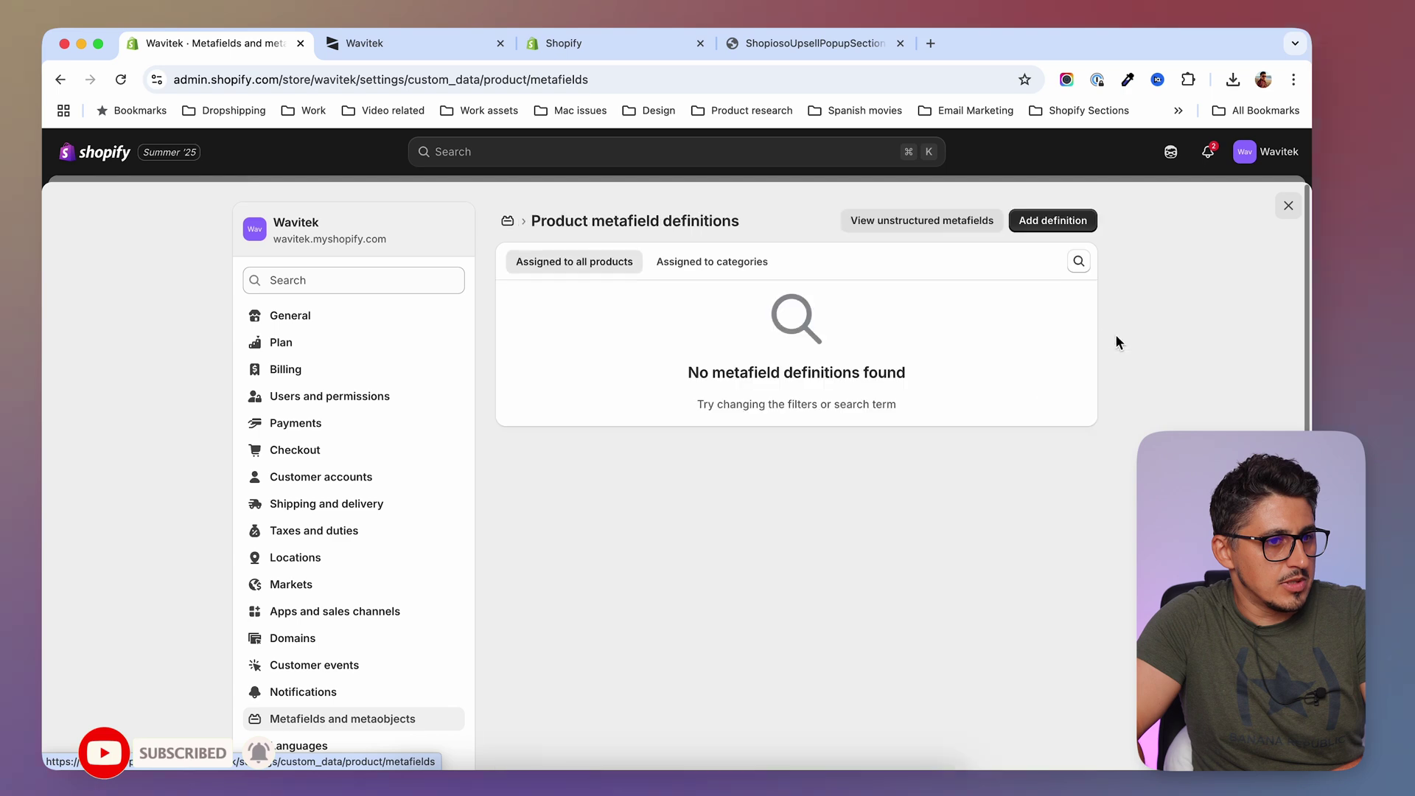
click(1046, 220)
key(super+4)
scroll(184, 618, down, 2)
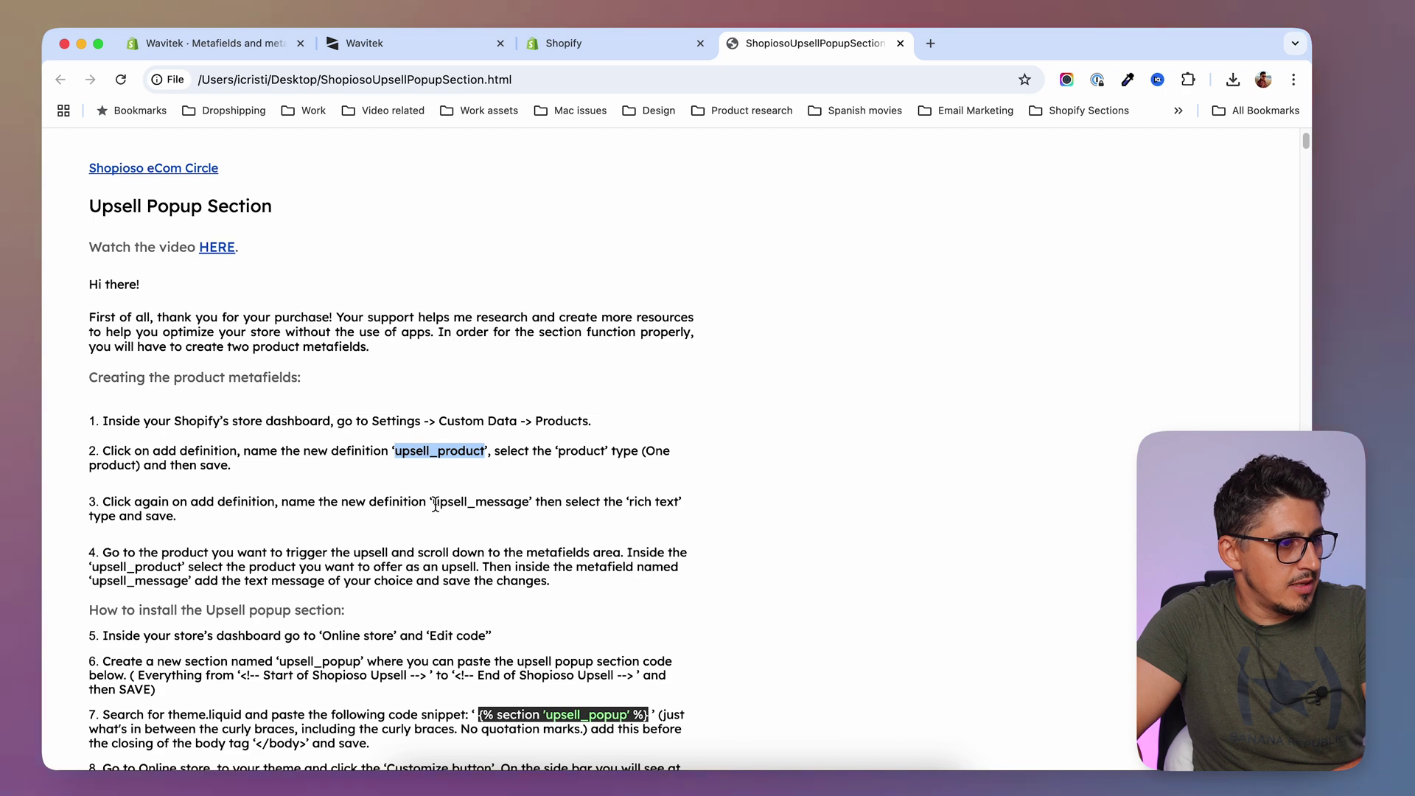
Copy 'upsell_message' from step 3 and return to the new definition's Name field.
drag(435, 505, 515, 506)
right_click(529, 506)
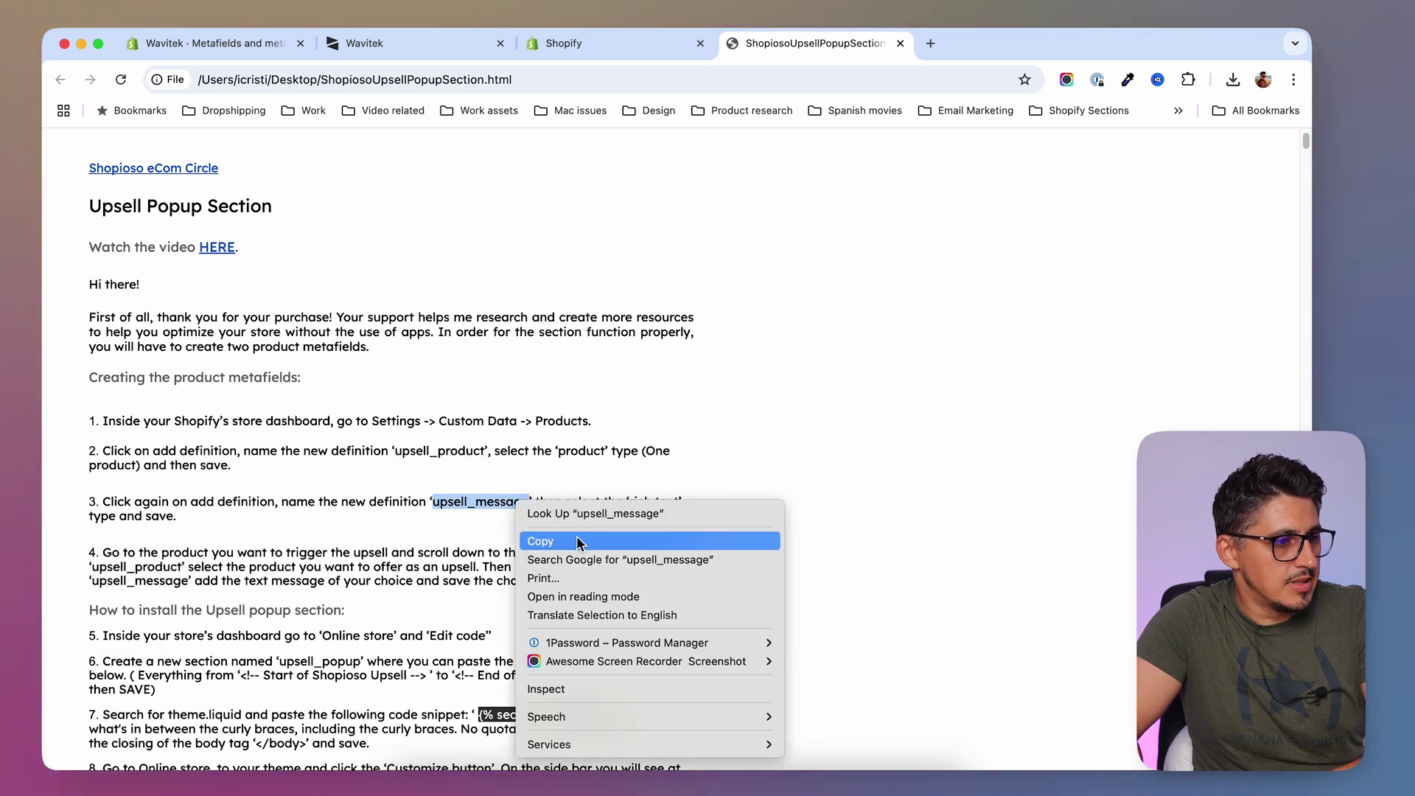
click(726, 537)
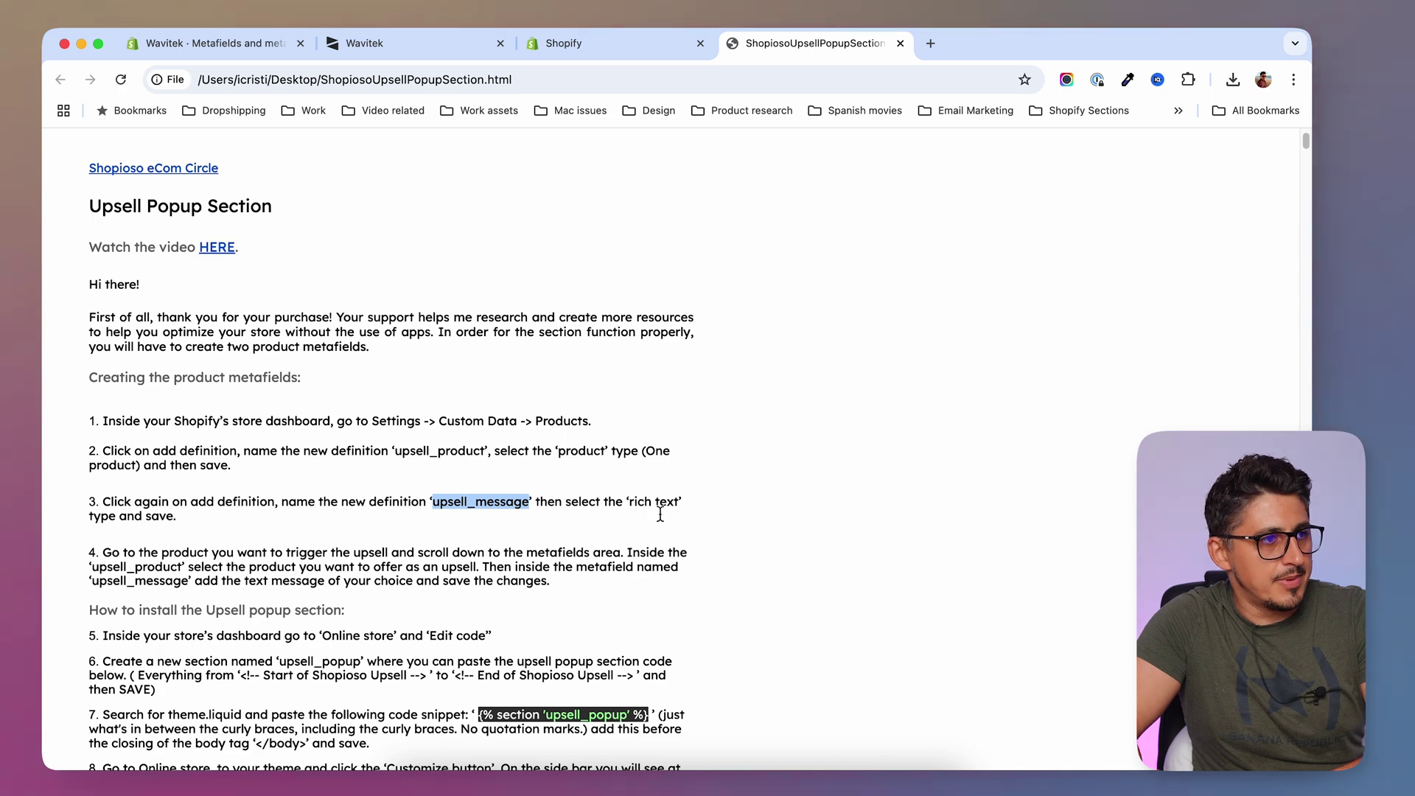
key(super+1)
click(614, 299)
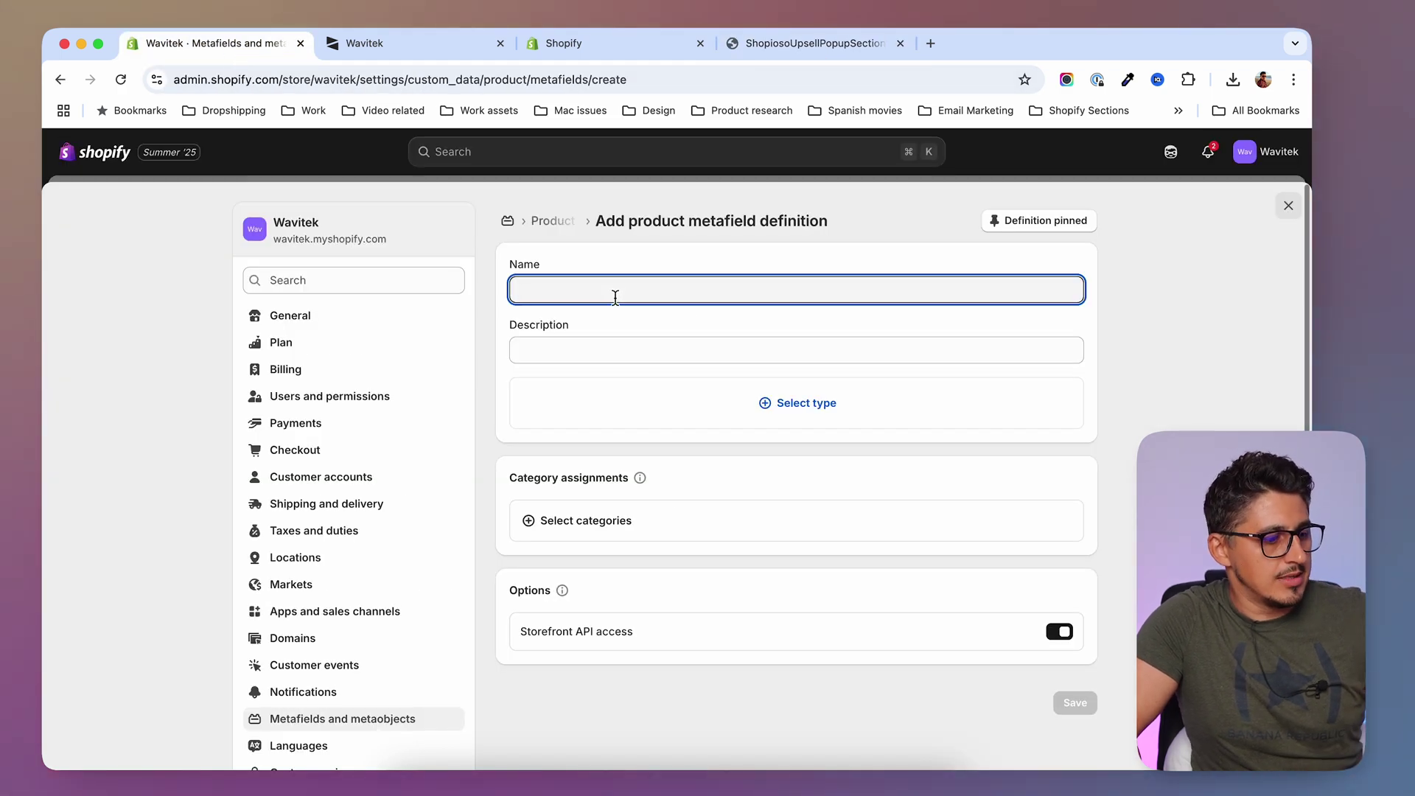
Paste upsell_message as the name, choose Rich text as the type, and save.
key(super+v)
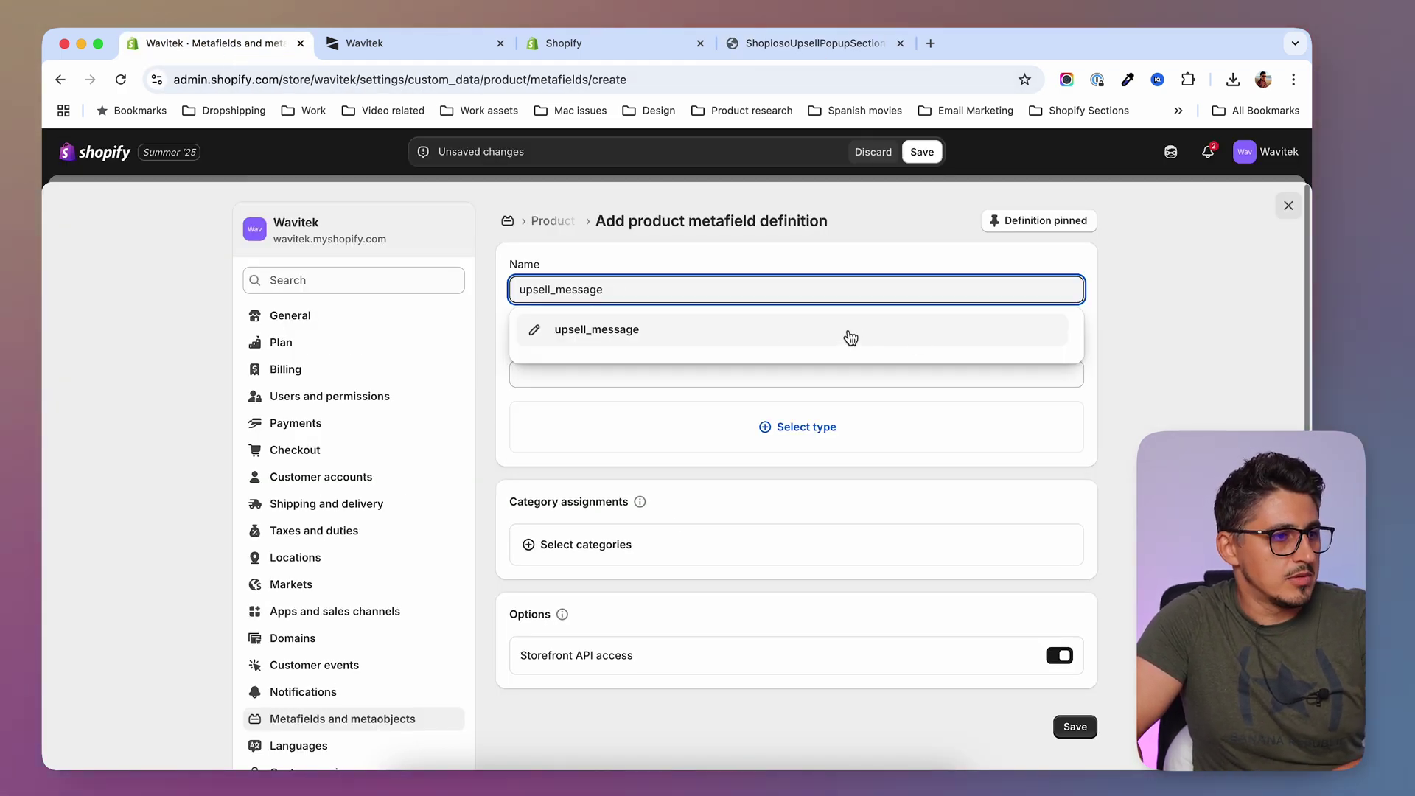
click(827, 431)
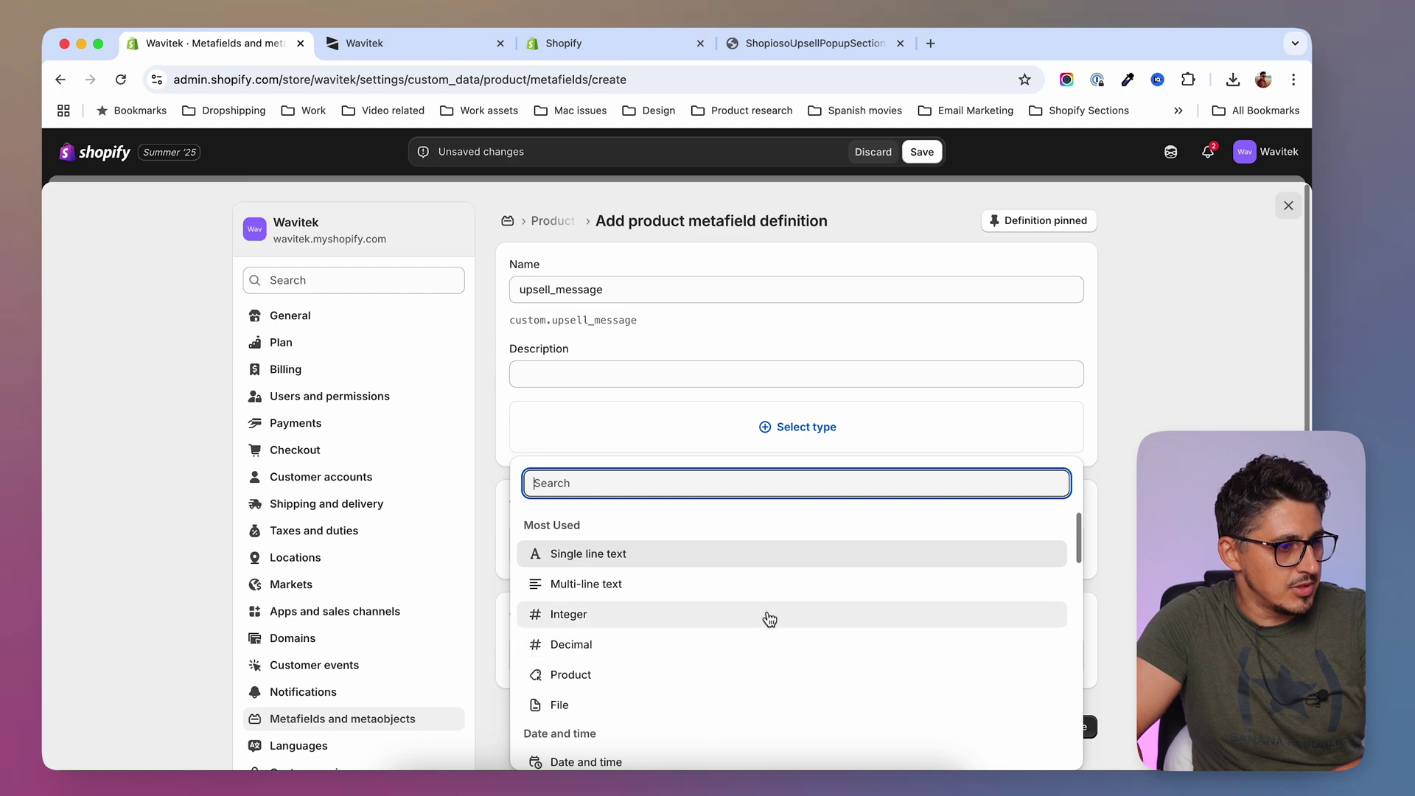
scroll(770, 627, down, 8)
click(660, 689)
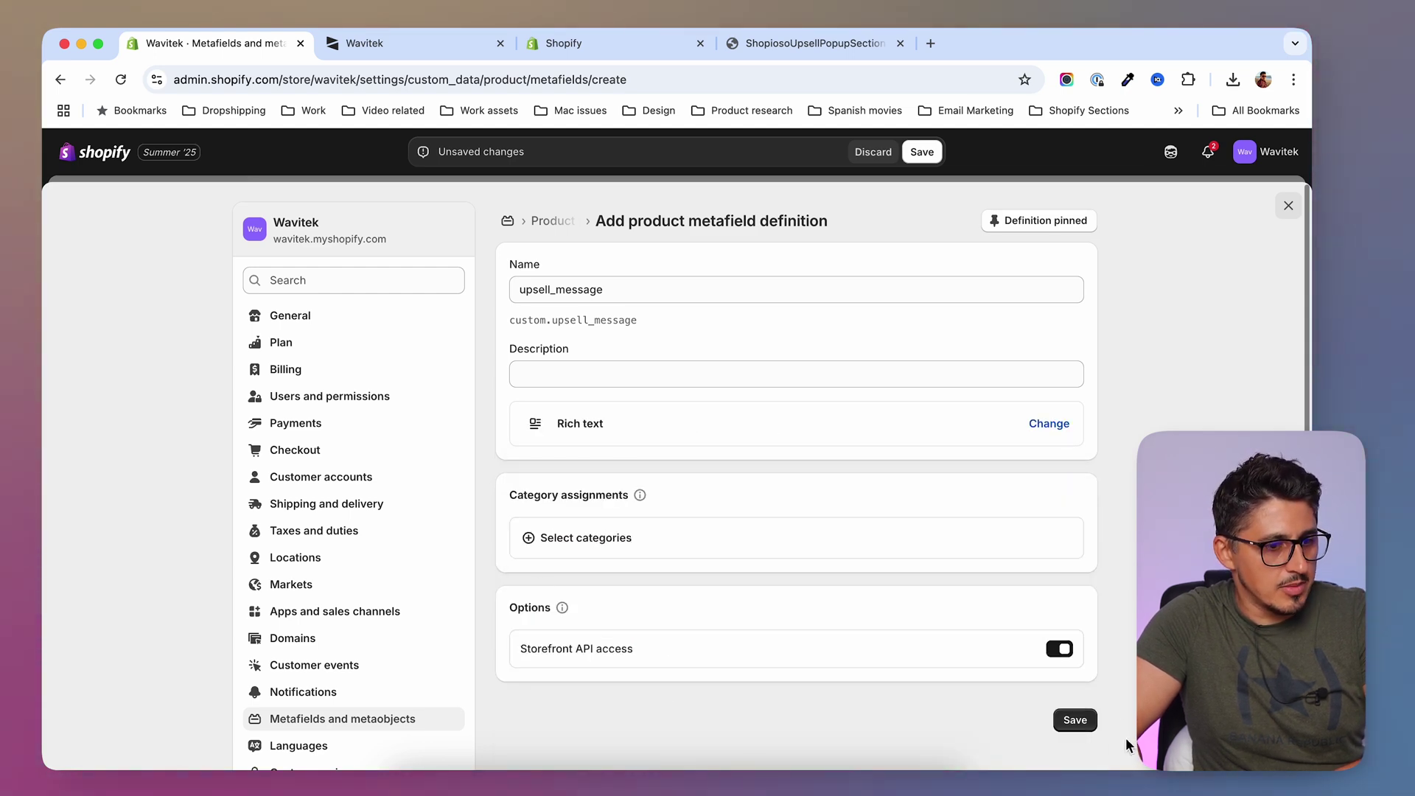
click(1079, 726)
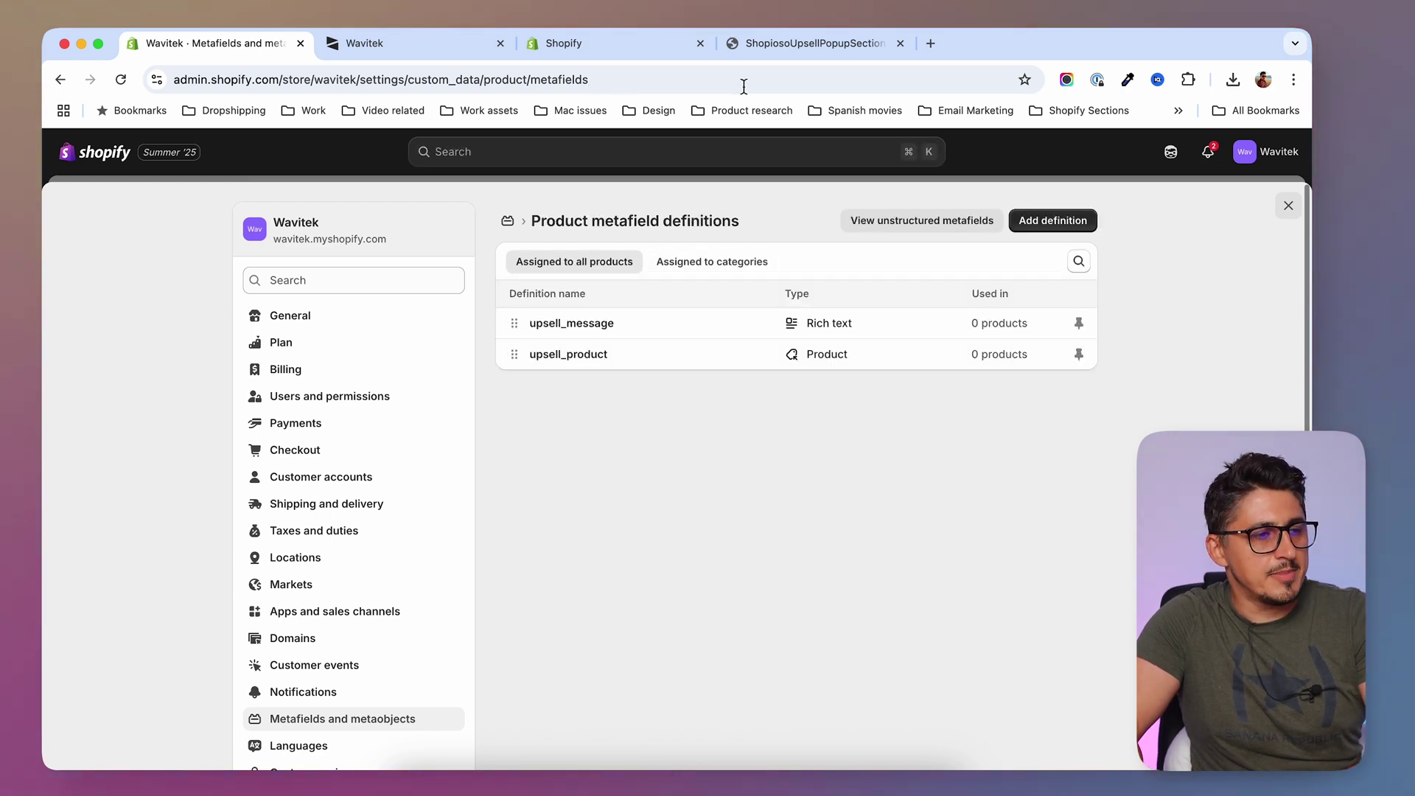
click(826, 45)
scroll(87, 496, down, 1)
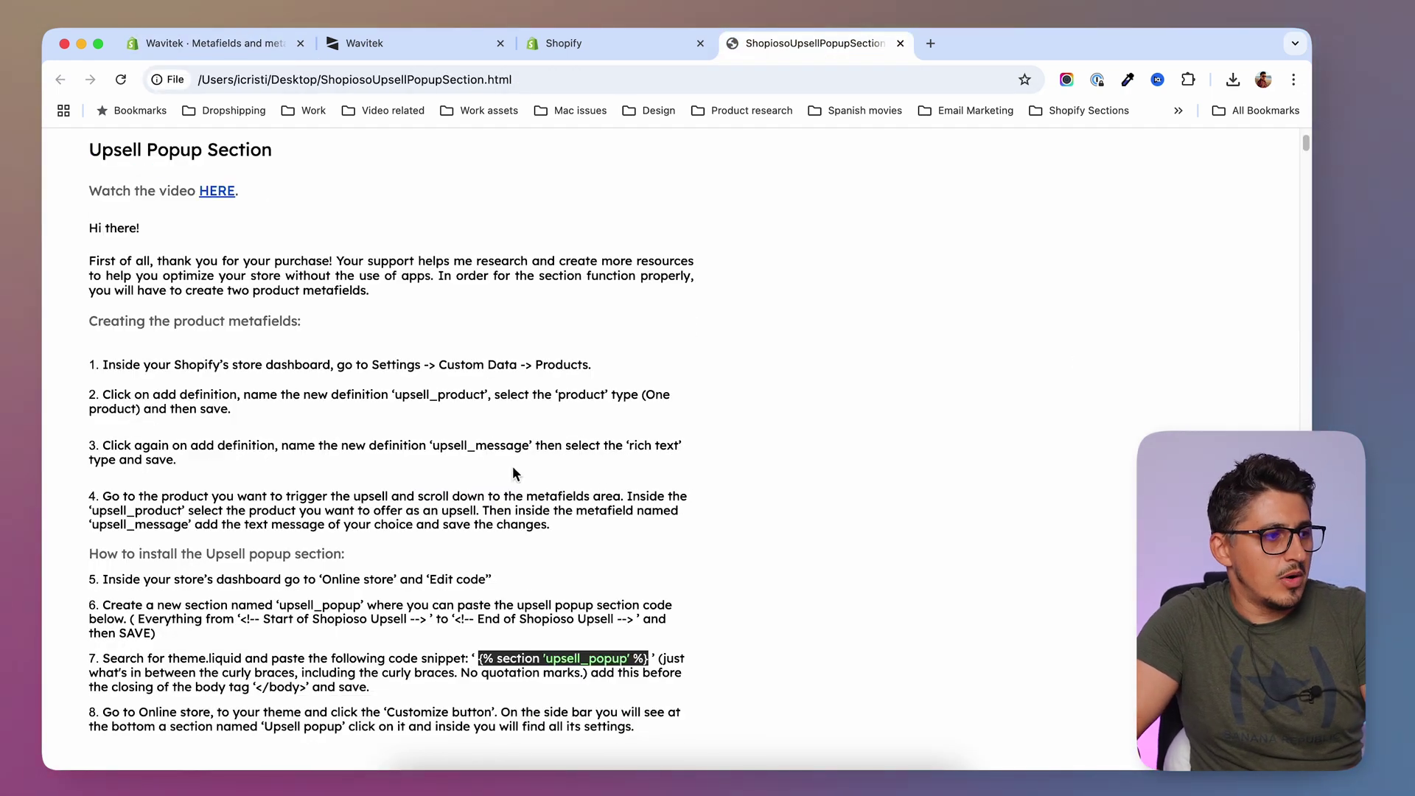
drag(87, 496, 566, 543)
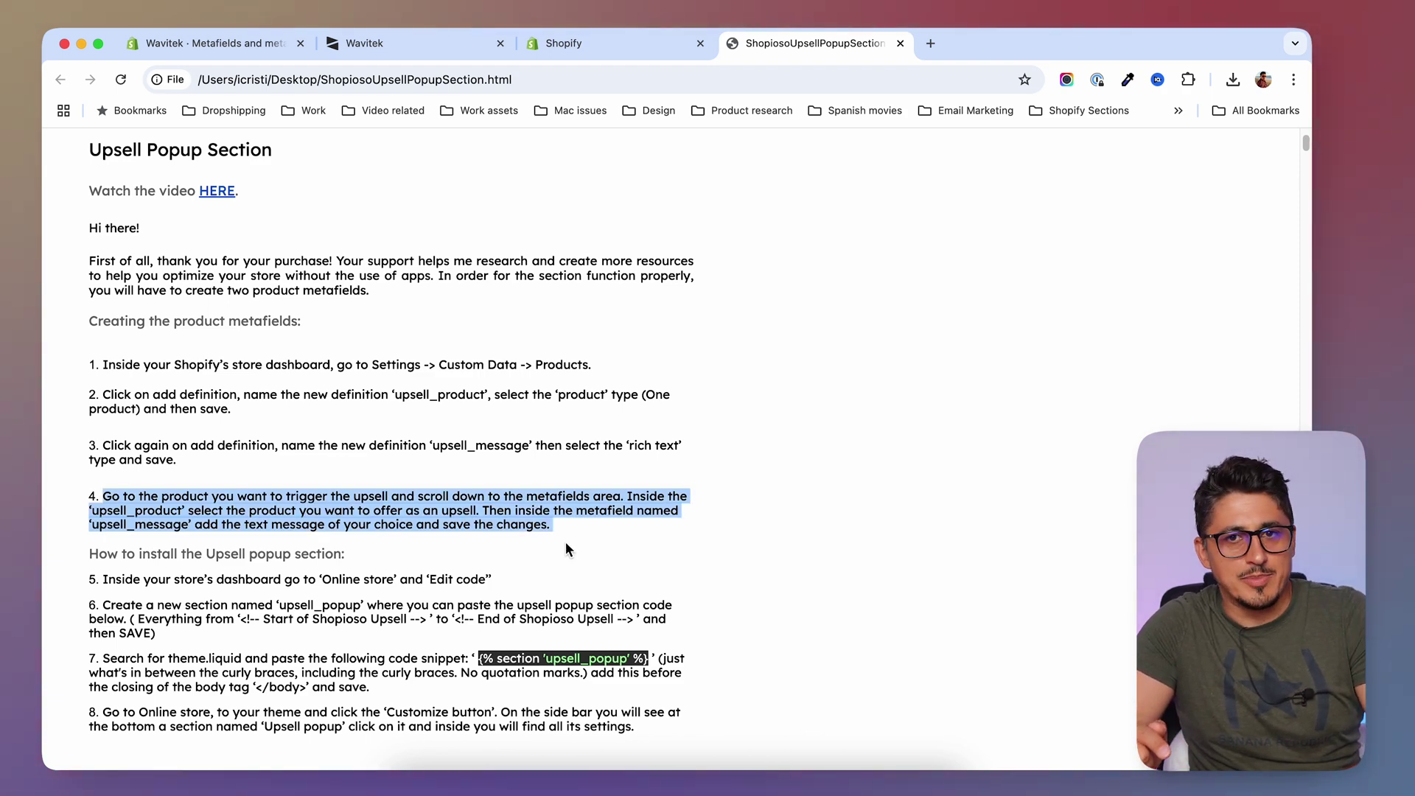
Leave Settings, open the Wavitek Compass 2 product, and scroll to its empty Metafields.
click(209, 46)
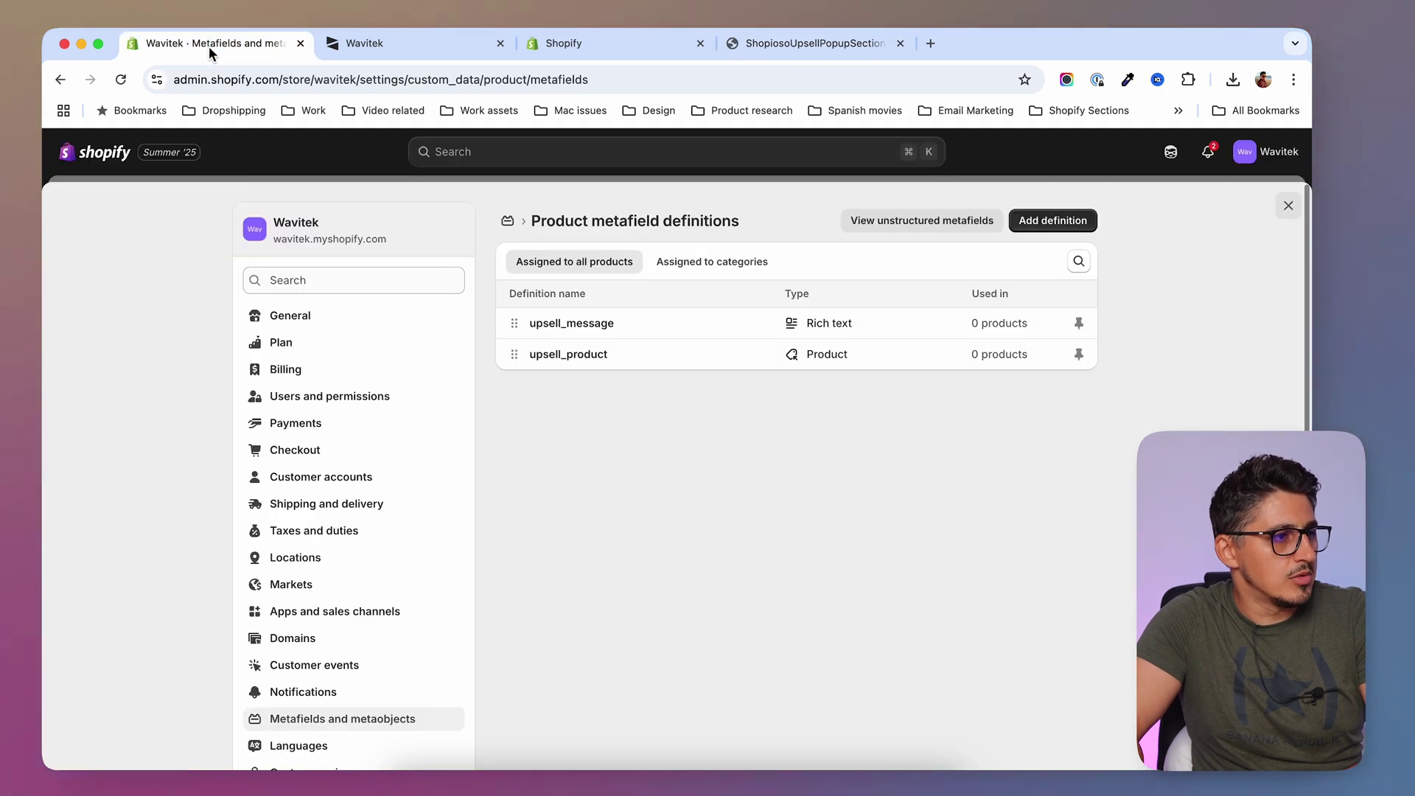
click(1288, 207)
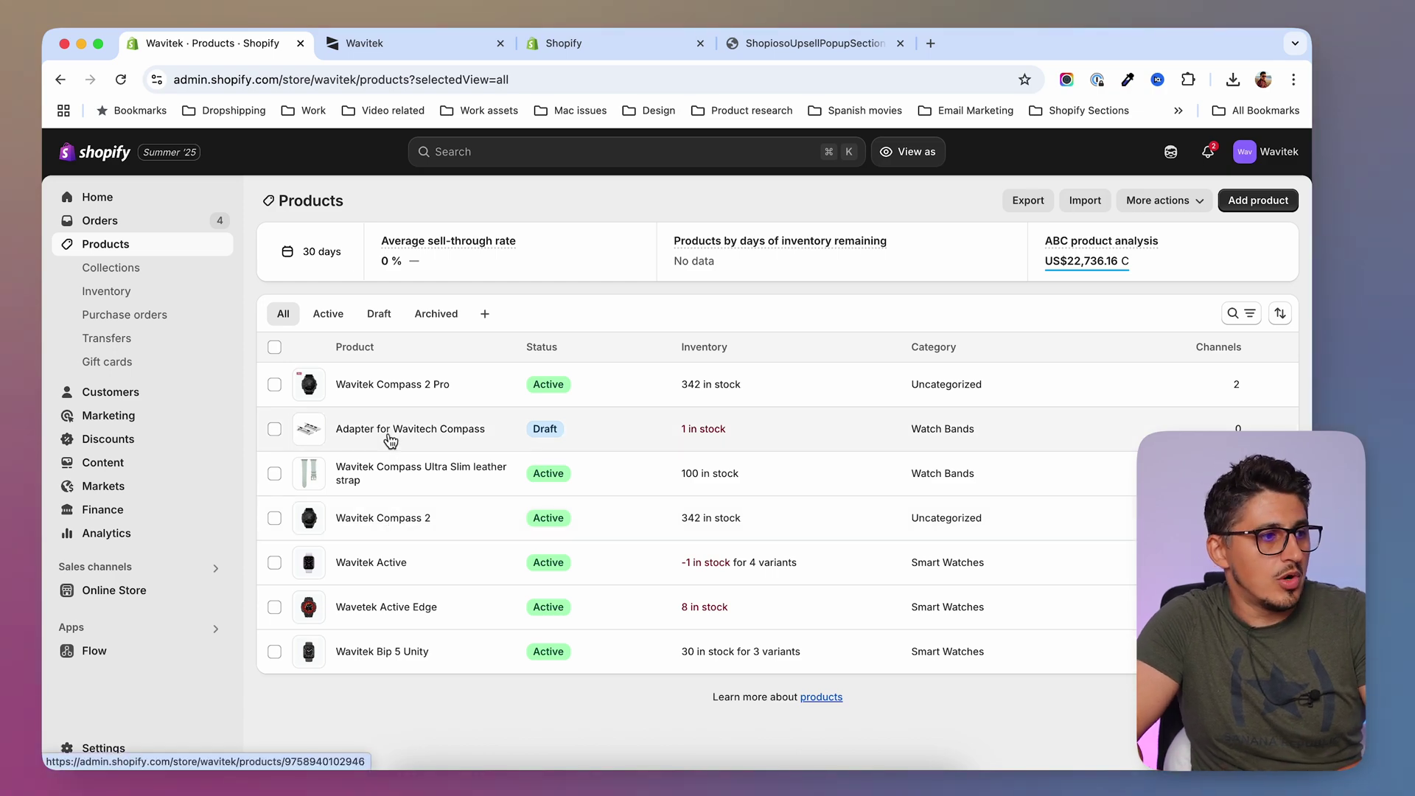
click(445, 519)
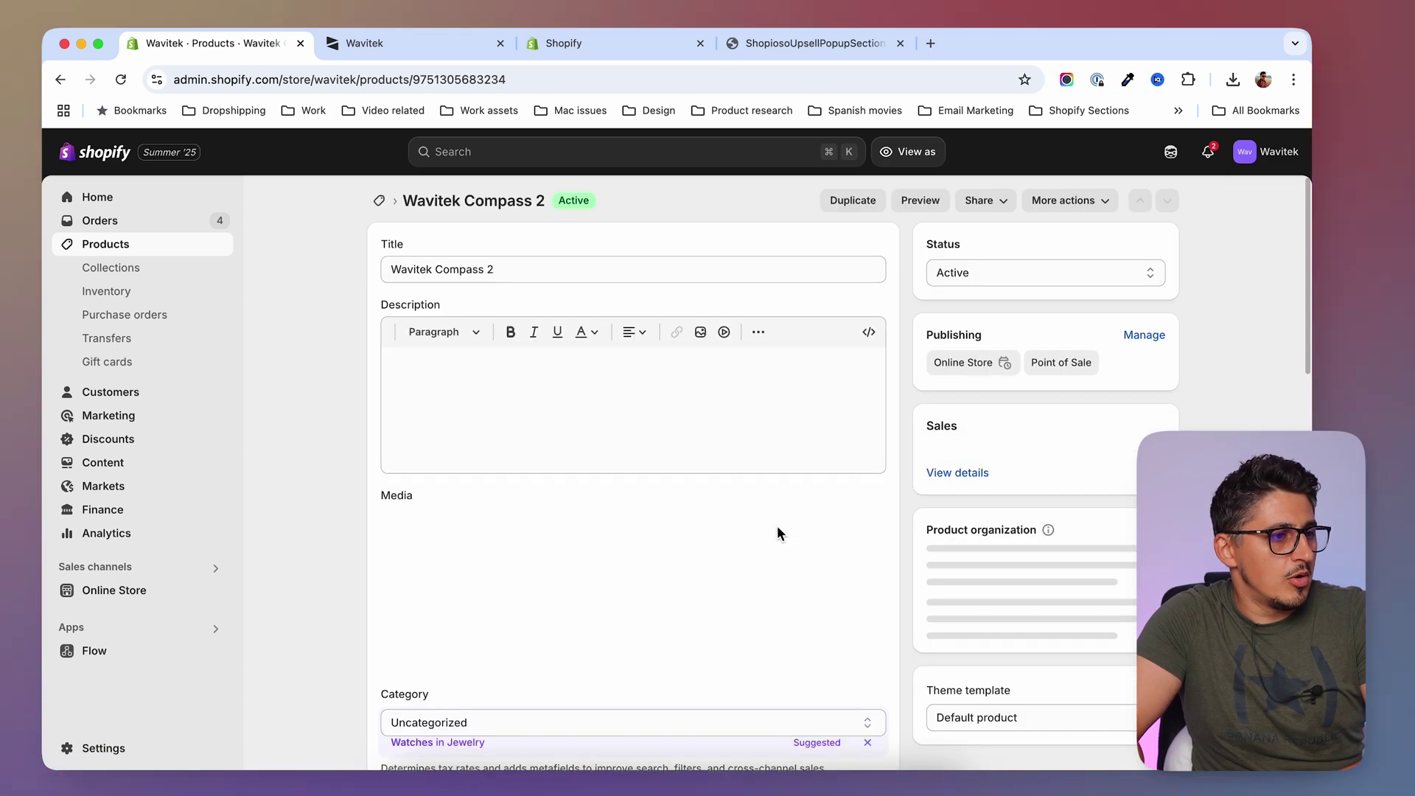
scroll(334, 553, down, 20)
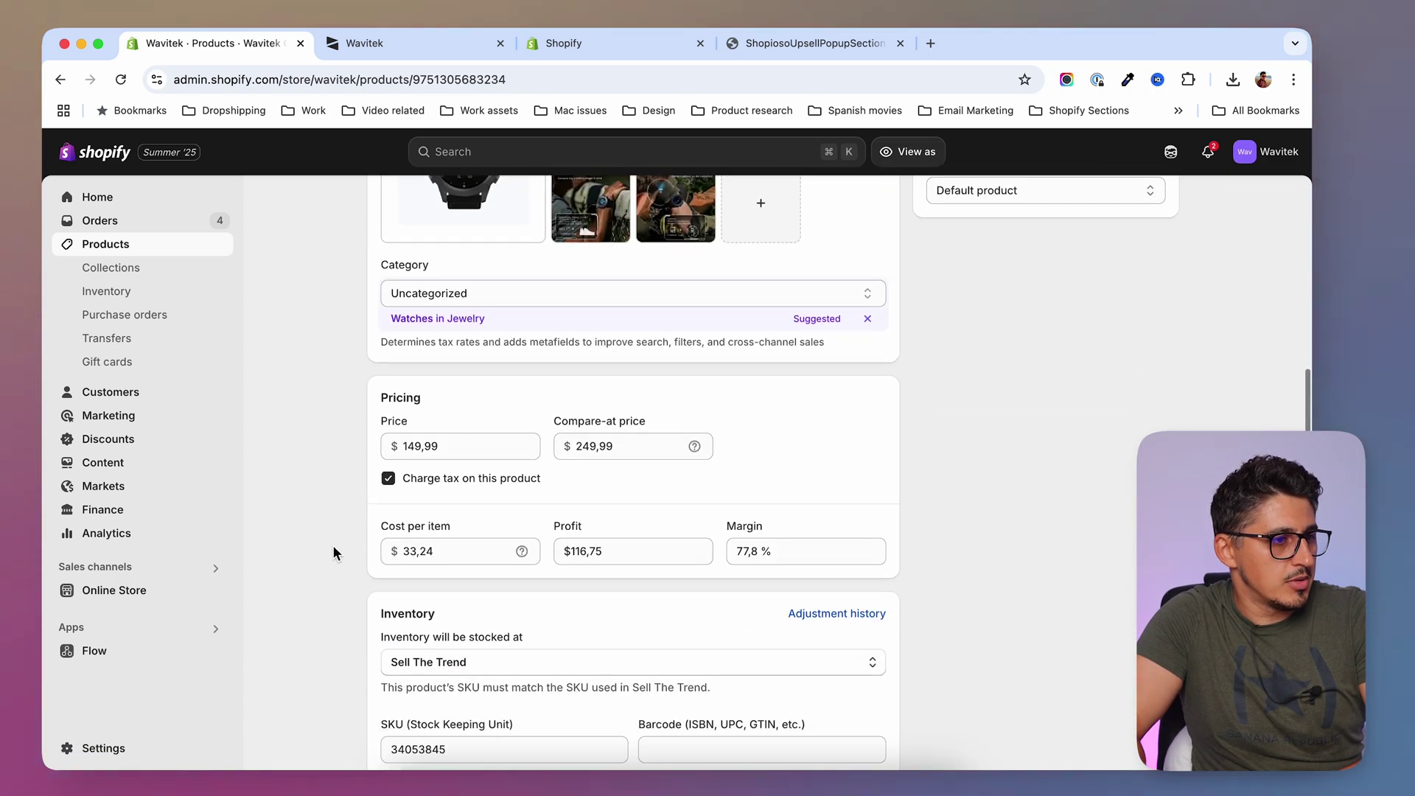
scroll(334, 553, down, 5)
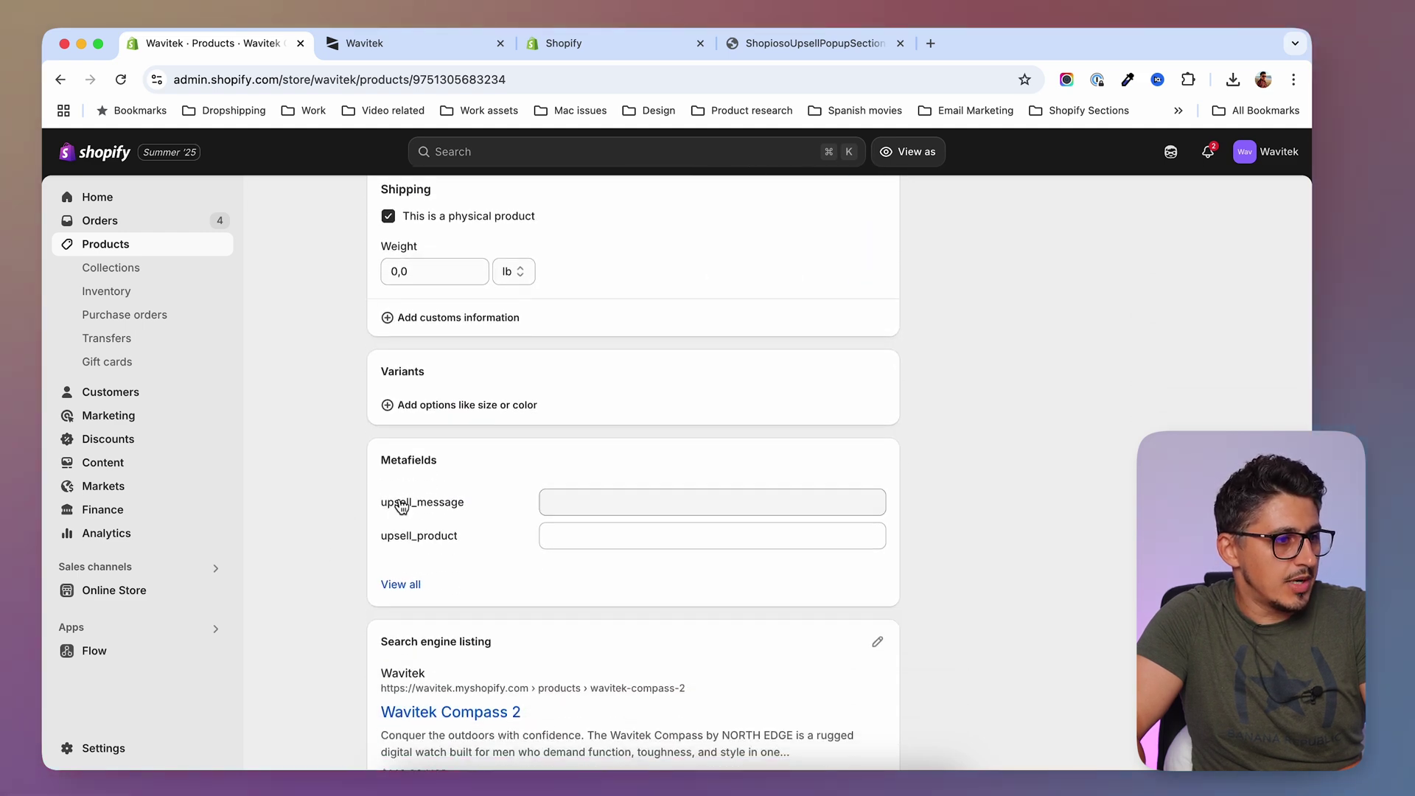
Set upsell_product to Wavitek Compass 2 Pro and select the upsell_message line for 'Get the Wavitek Pro Instead?'.
click(618, 546)
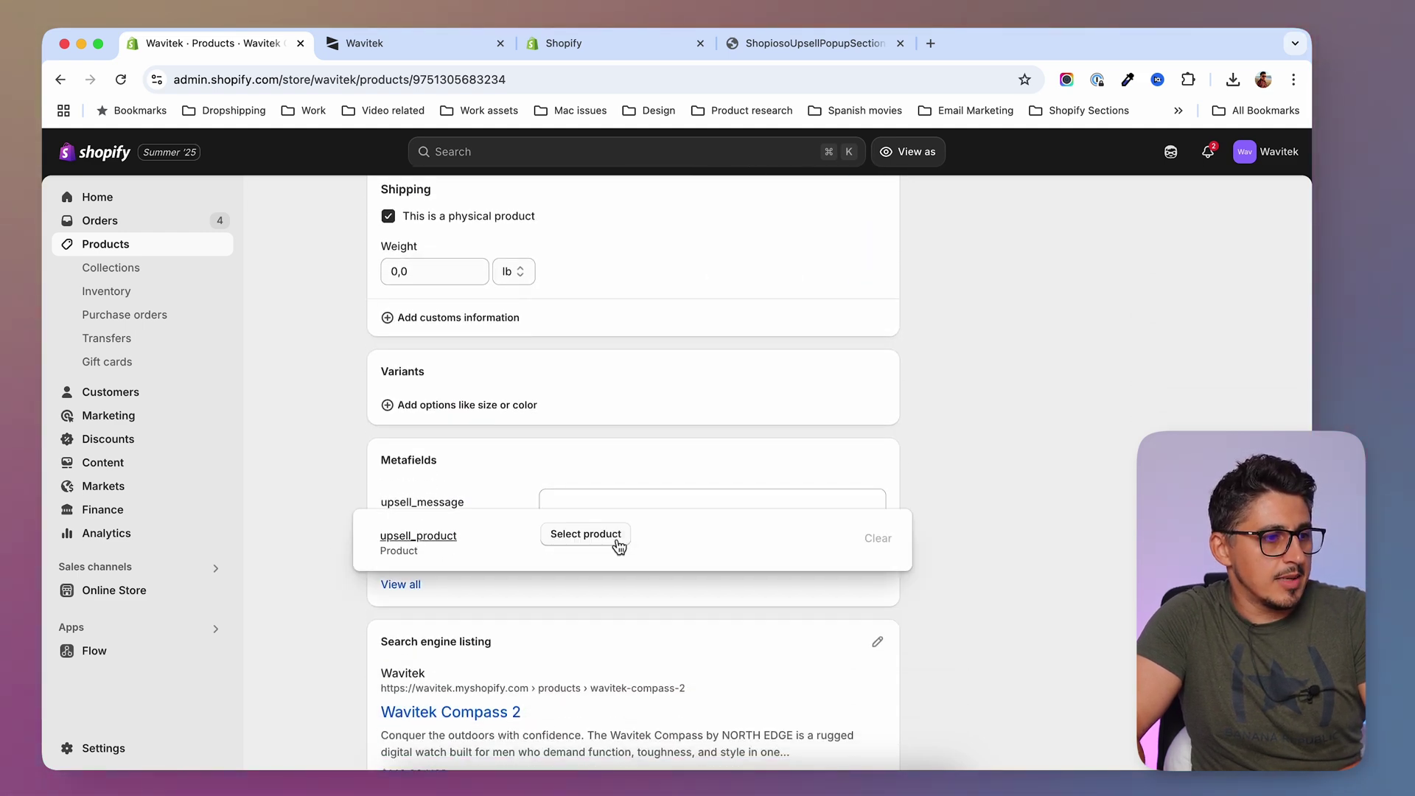
click(586, 544)
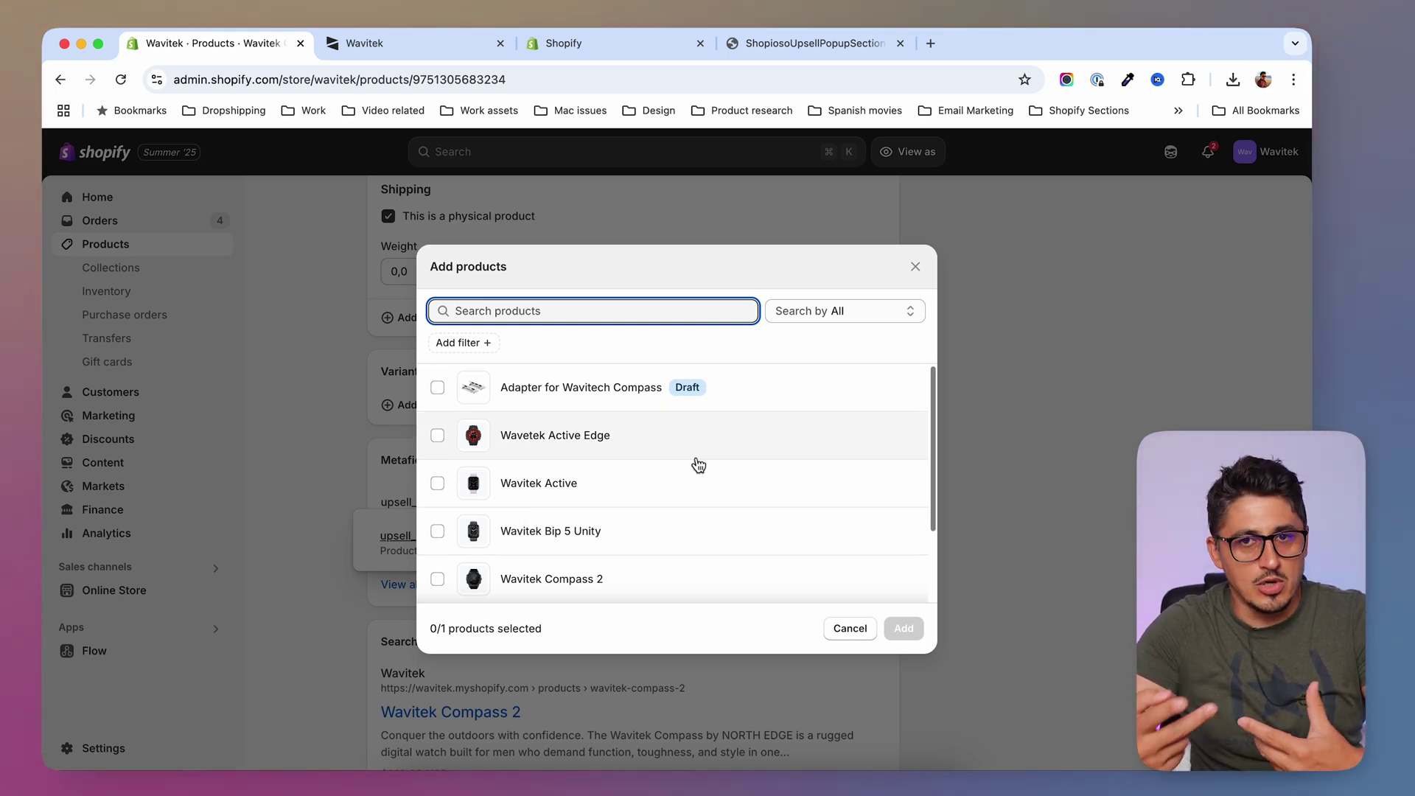
scroll(700, 528, down, 2)
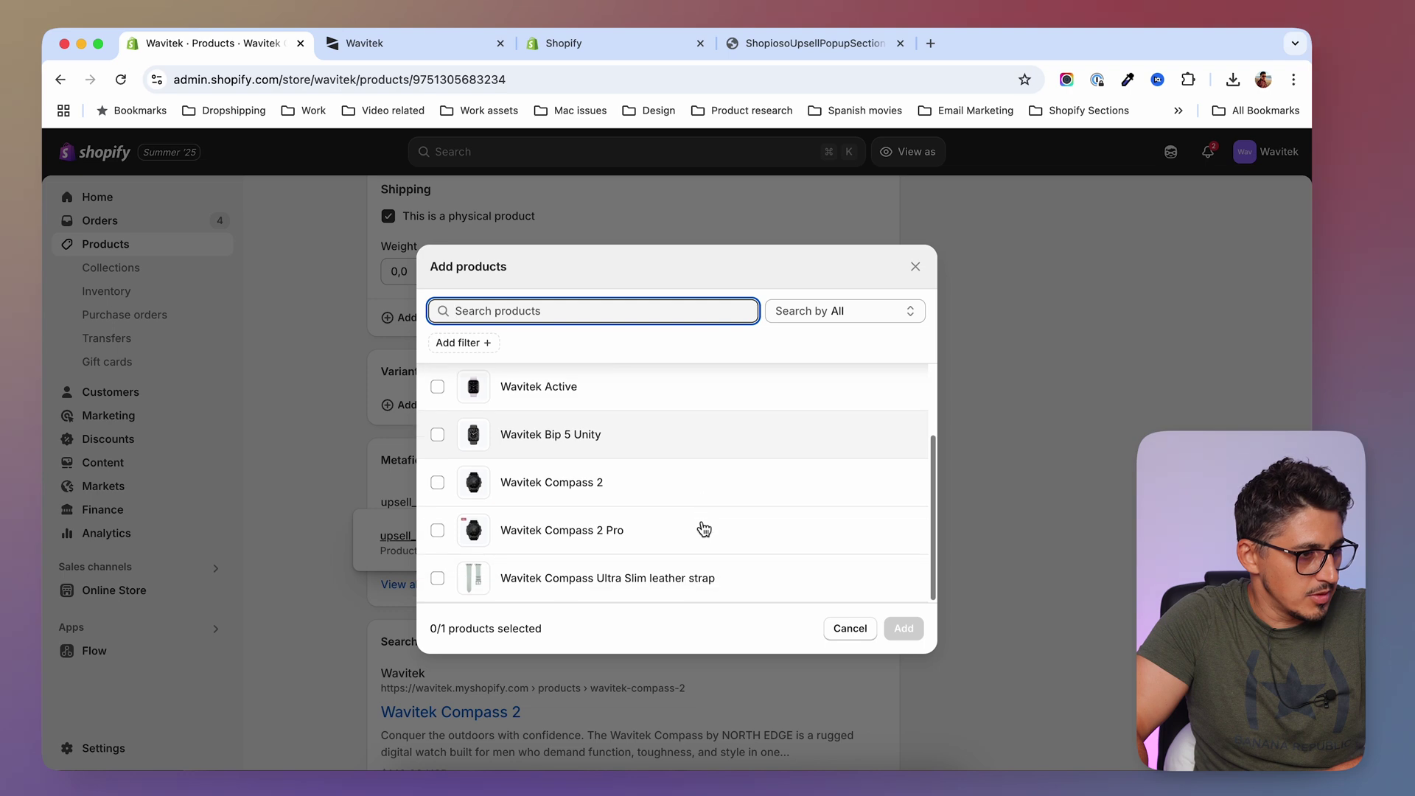
click(437, 531)
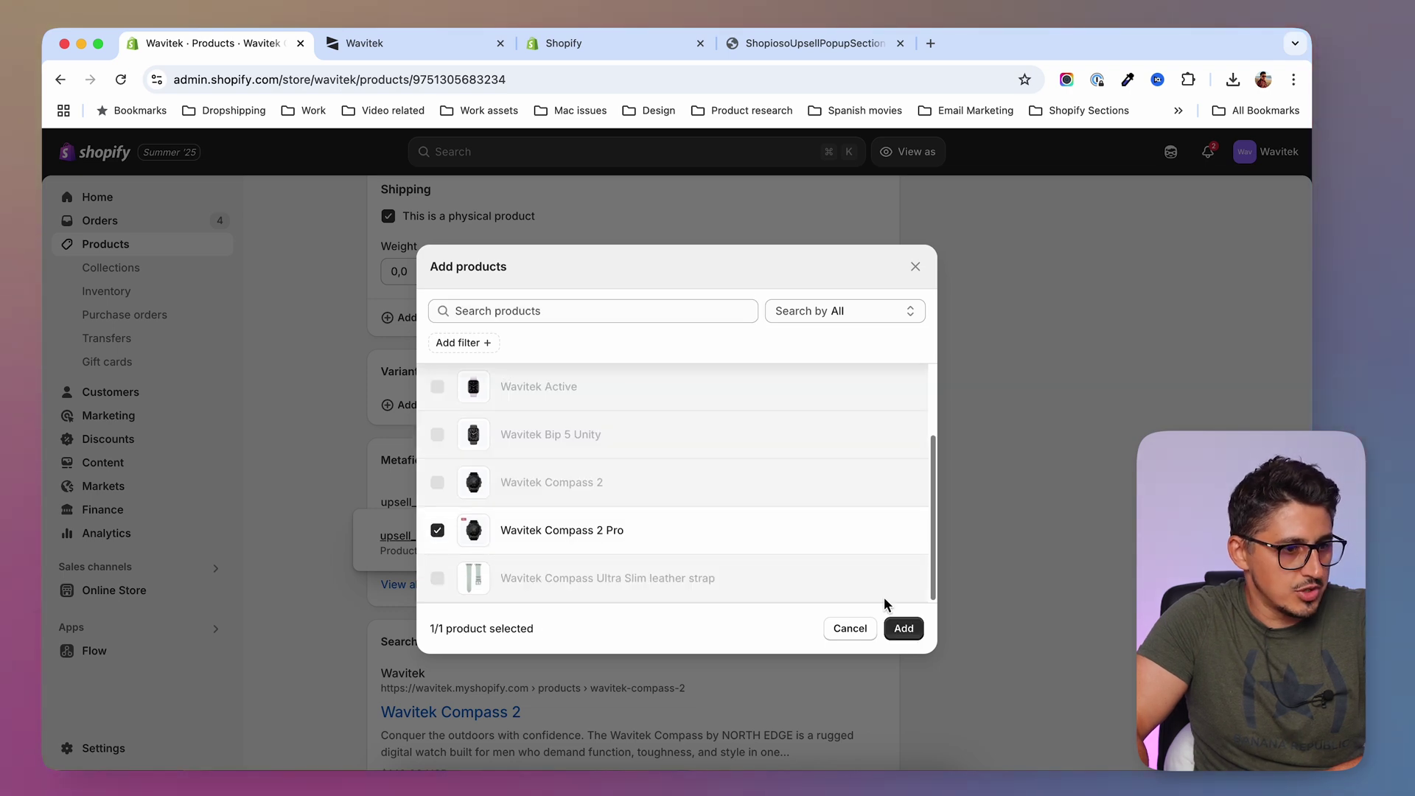
click(914, 633)
click(755, 540)
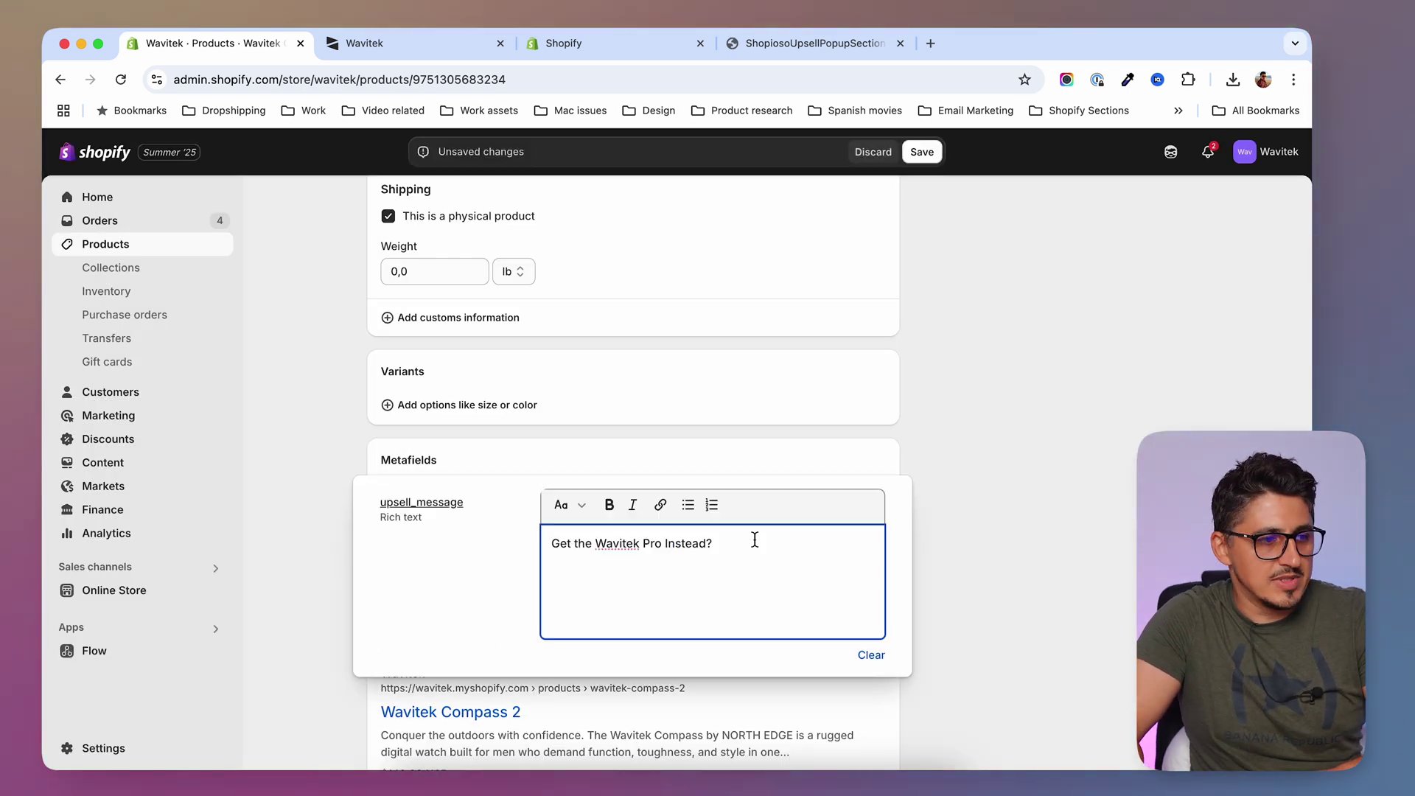
drag(755, 541, 531, 545)
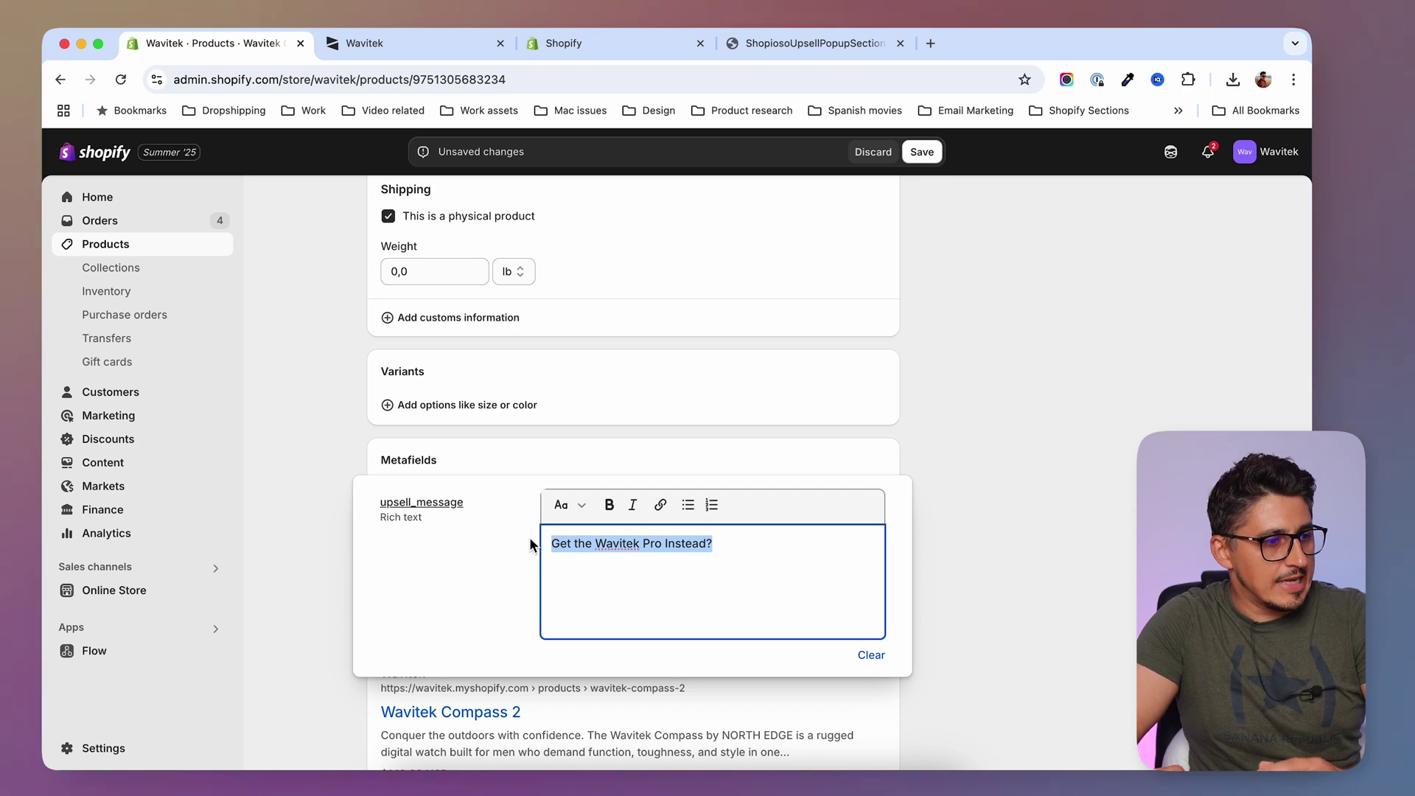